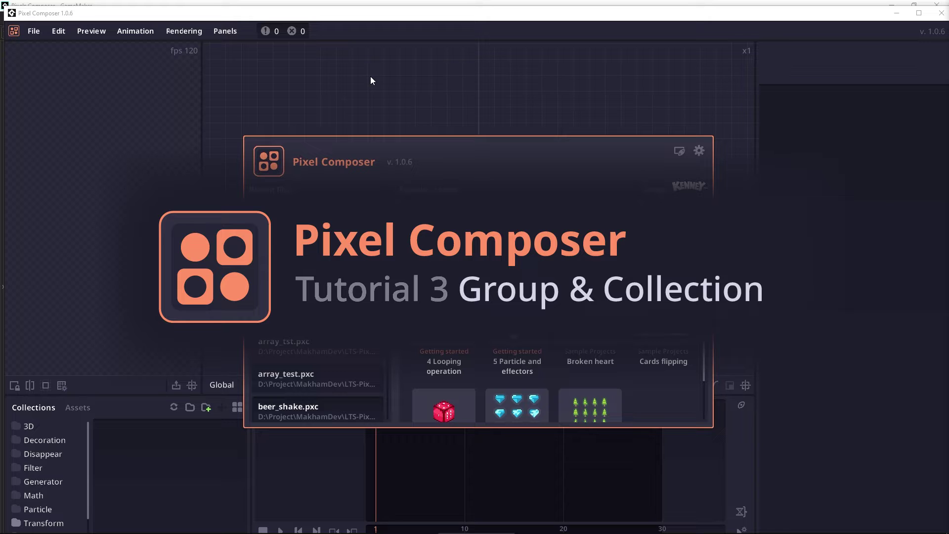
- Dismiss the welcome screen to reveal the coconut sprite's Transform, Blend, Stripe and Outline graph
{"action": "left_click", "coordinate": [372, 80]}
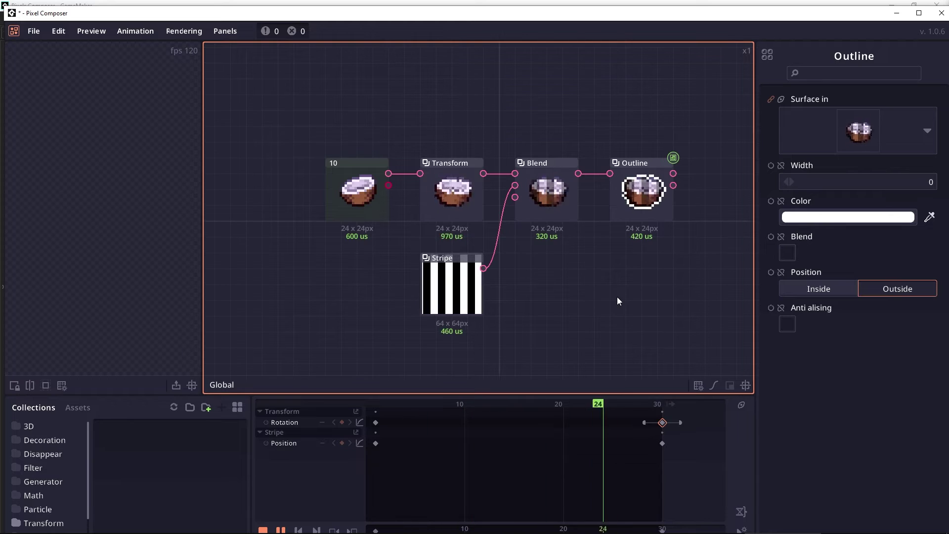
- Stop playback, group Transform, Blend and Stripe with Ctrl+G, and align the Group between 10 and Outline
{"action": "key", "text": "space"}
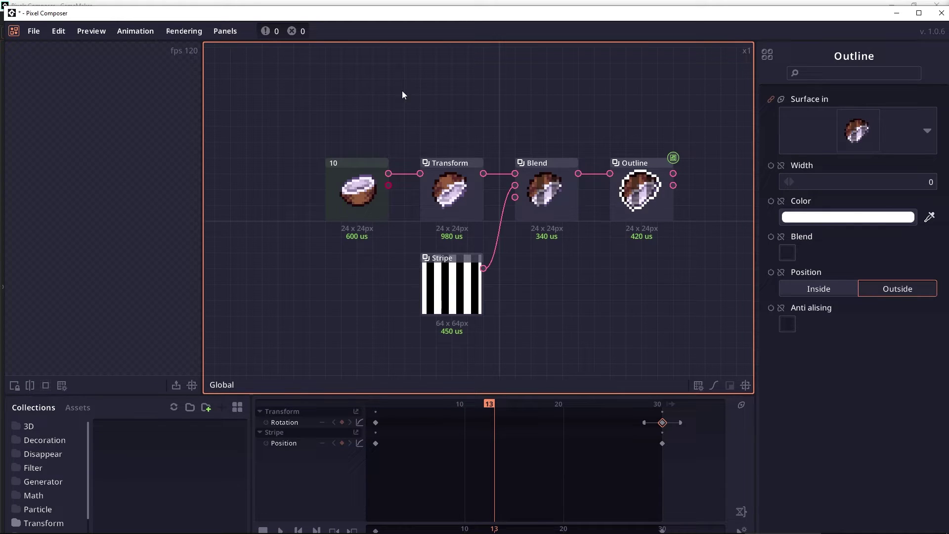
{"action": "left_click_drag", "start_coordinate": [421, 108], "coordinate": [572, 317]}
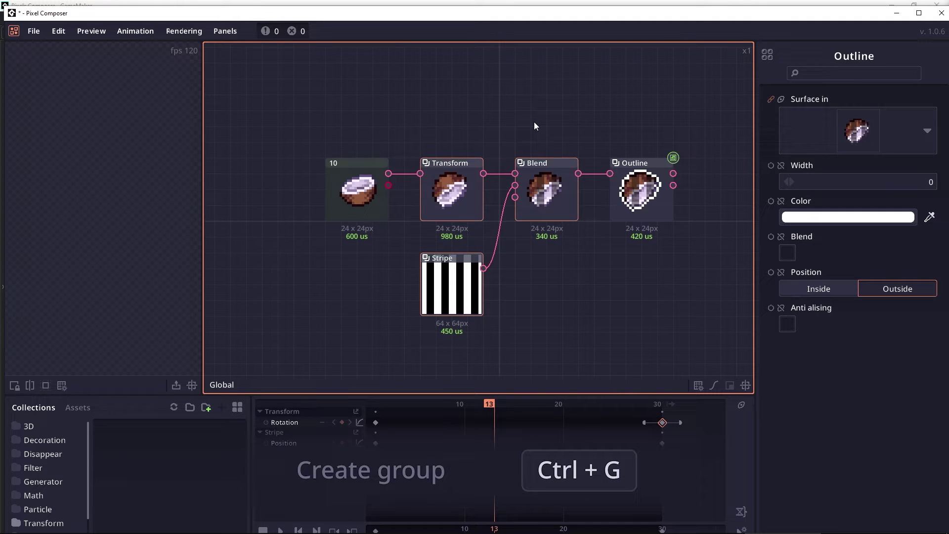
{"action": "key", "text": "ctrl+g"}
{"action": "left_click_drag", "start_coordinate": [482, 242], "coordinate": [491, 202]}
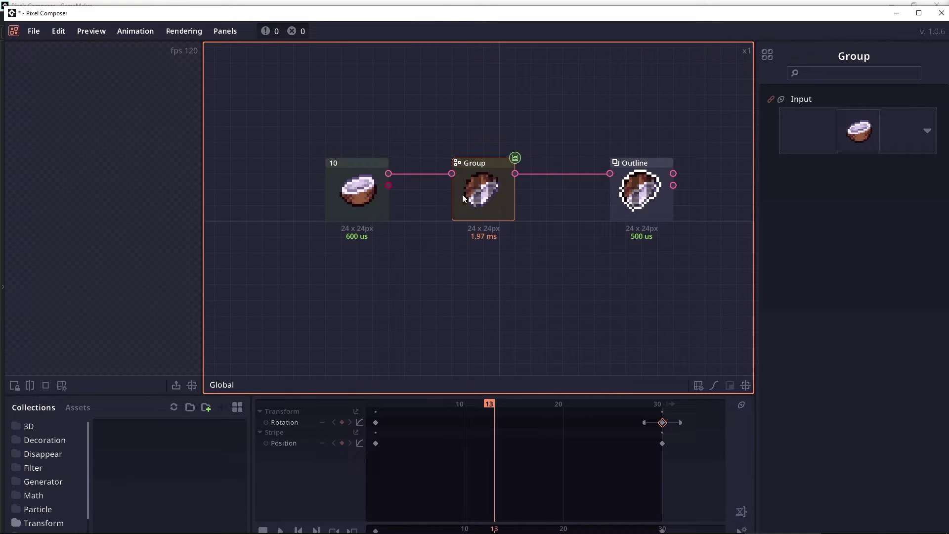
- Open the Group and inspect its existing Input and Output nodes
{"action": "double_click", "coordinate": [484, 178]}
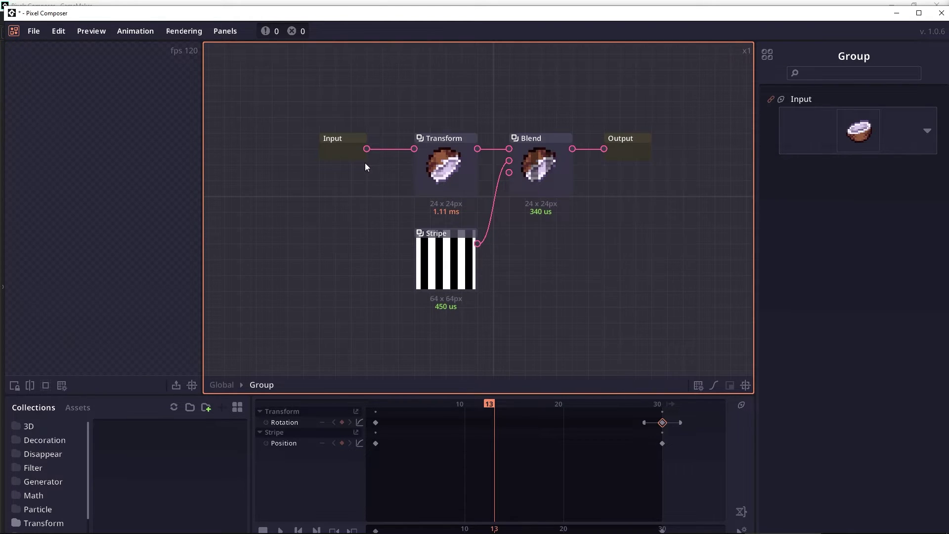
{"action": "left_click", "coordinate": [340, 150]}
{"action": "left_click", "coordinate": [628, 150]}
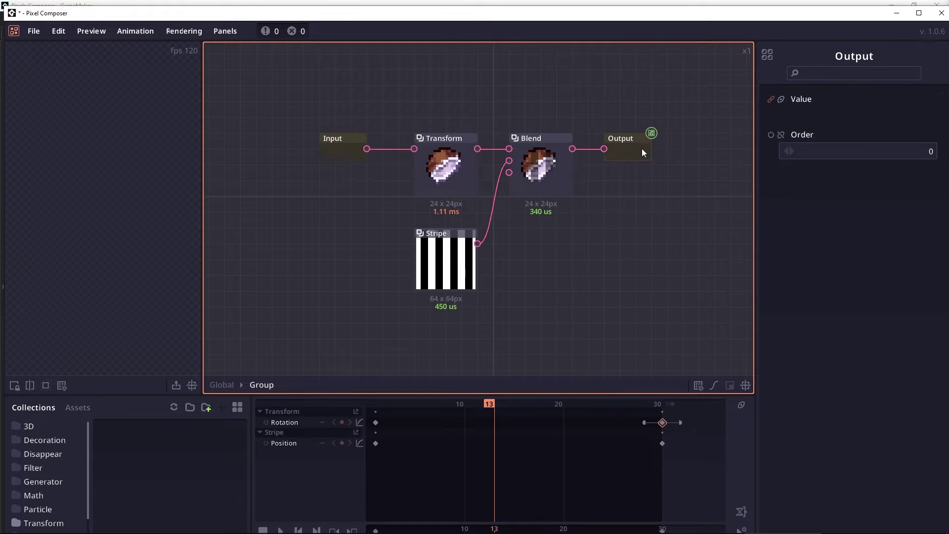
{"action": "left_click", "coordinate": [355, 150]}
{"action": "left_click", "coordinate": [639, 142]}
{"action": "left_click", "coordinate": [354, 142]}
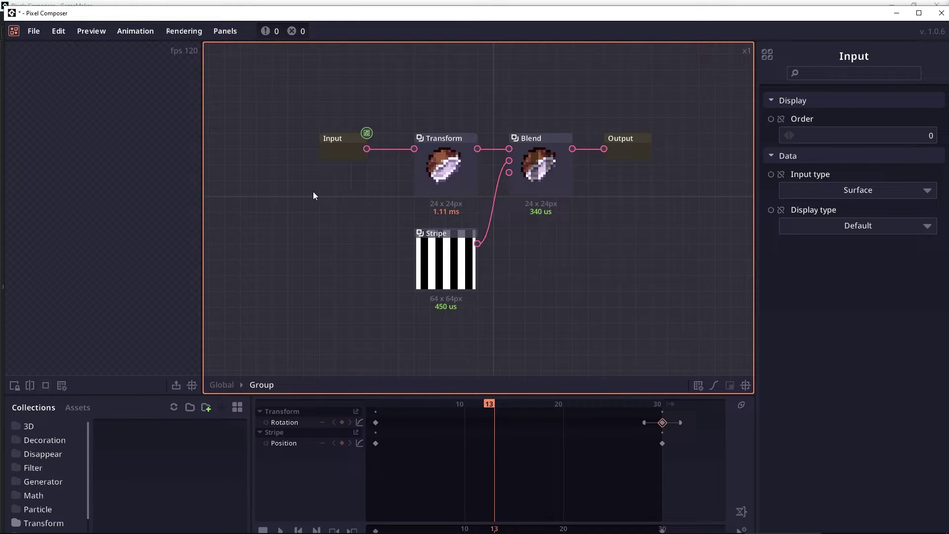
- Add a second Group Input node inside the group and return to the Global graph
{"action": "right_click", "coordinate": [322, 201]}
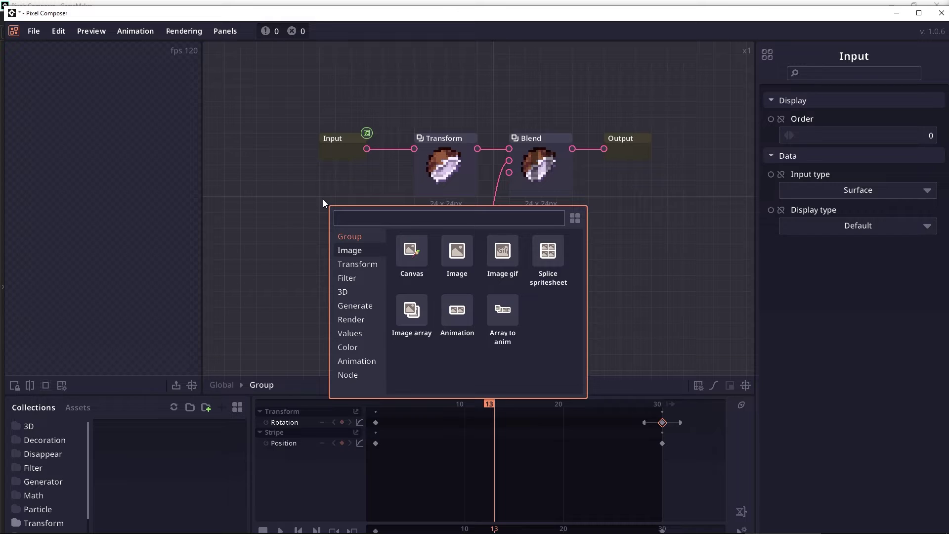
{"action": "left_click", "coordinate": [344, 235]}
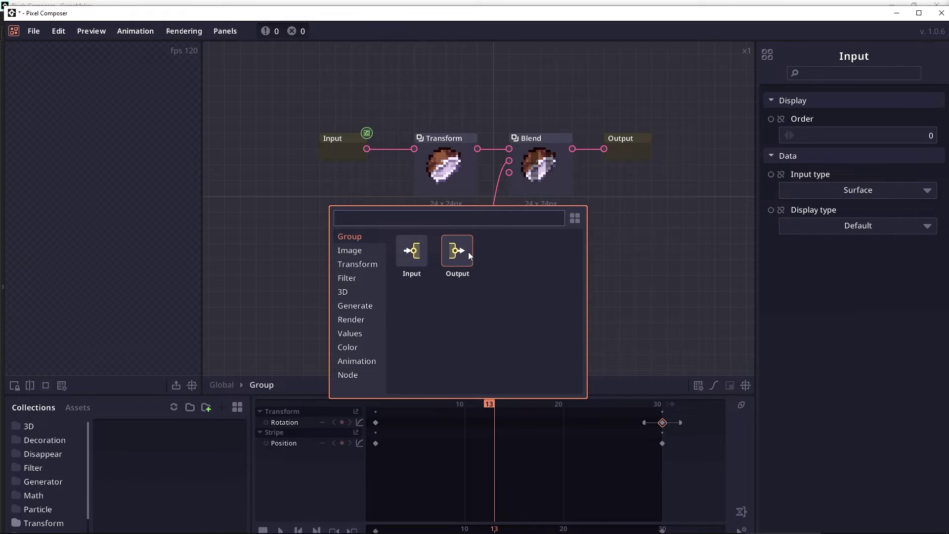
{"action": "left_click", "coordinate": [411, 251]}
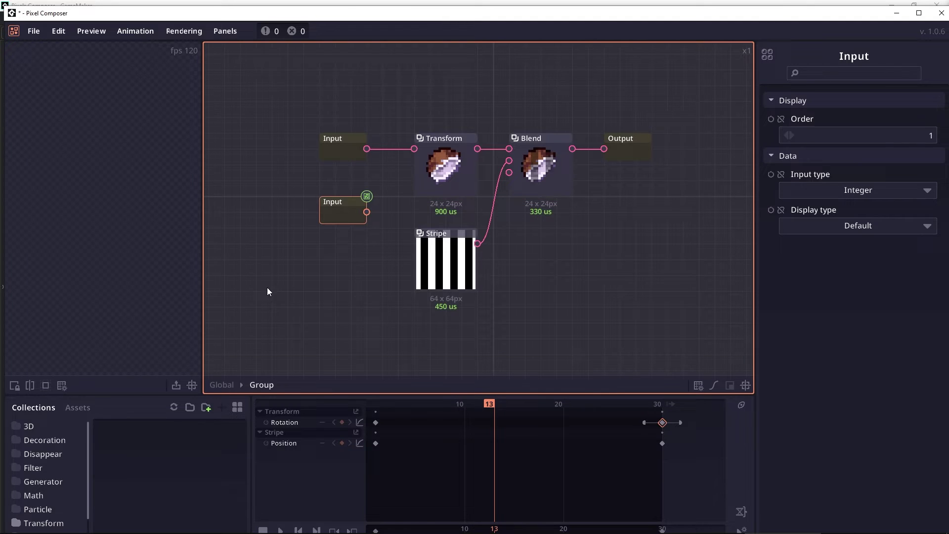
{"action": "left_click", "coordinate": [227, 382]}
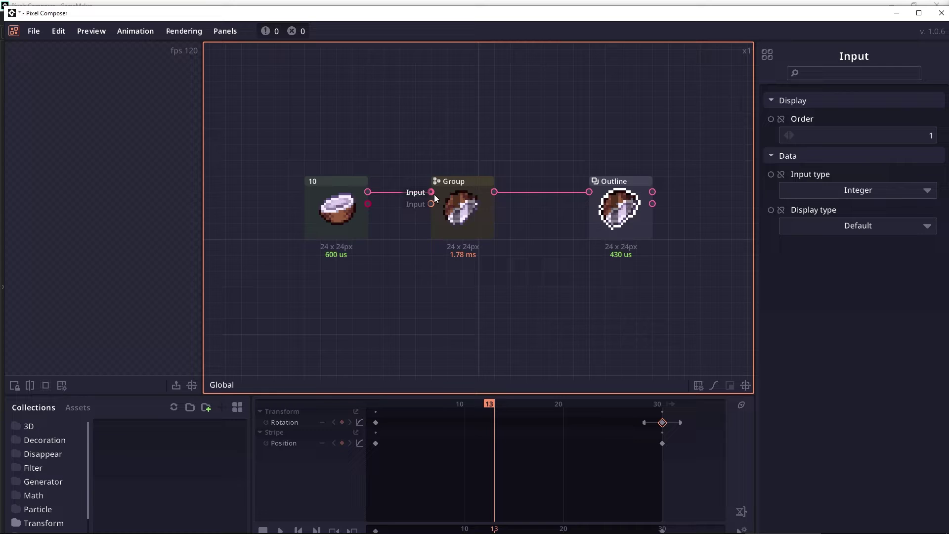
- Re-enter the Group to inspect its Output node, Blend settings and first Input node
{"action": "double_click", "coordinate": [469, 227]}
{"action": "left_click", "coordinate": [613, 160]}
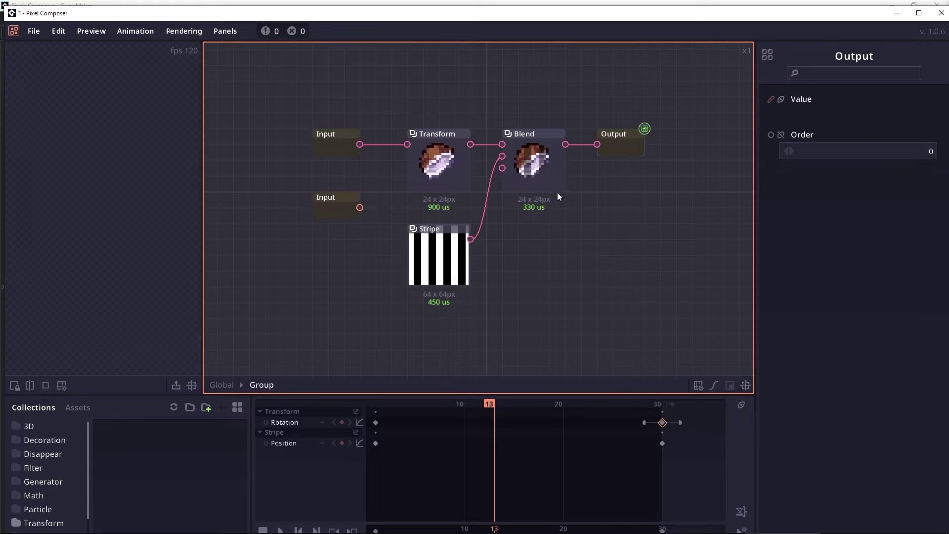
{"action": "left_click", "coordinate": [222, 385]}
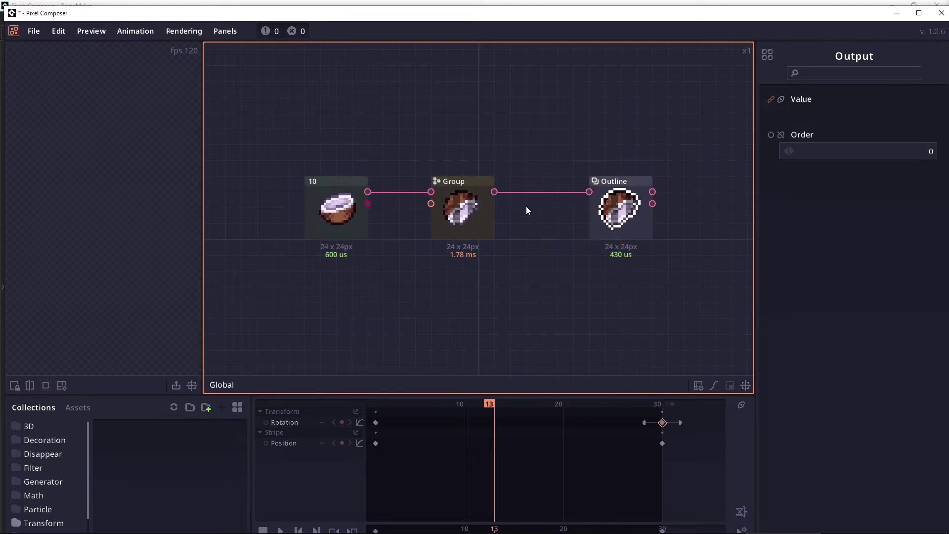
{"action": "double_click", "coordinate": [490, 203]}
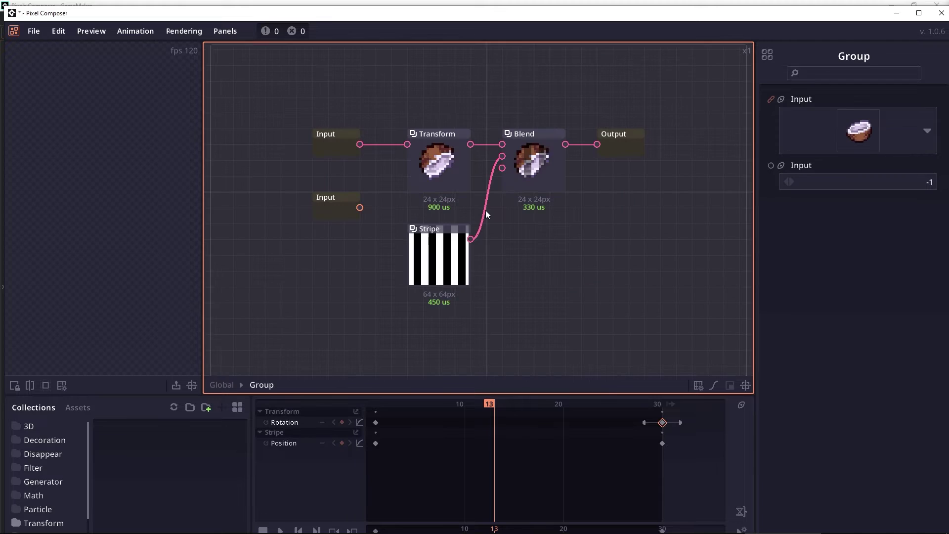
{"action": "left_click", "coordinate": [528, 184]}
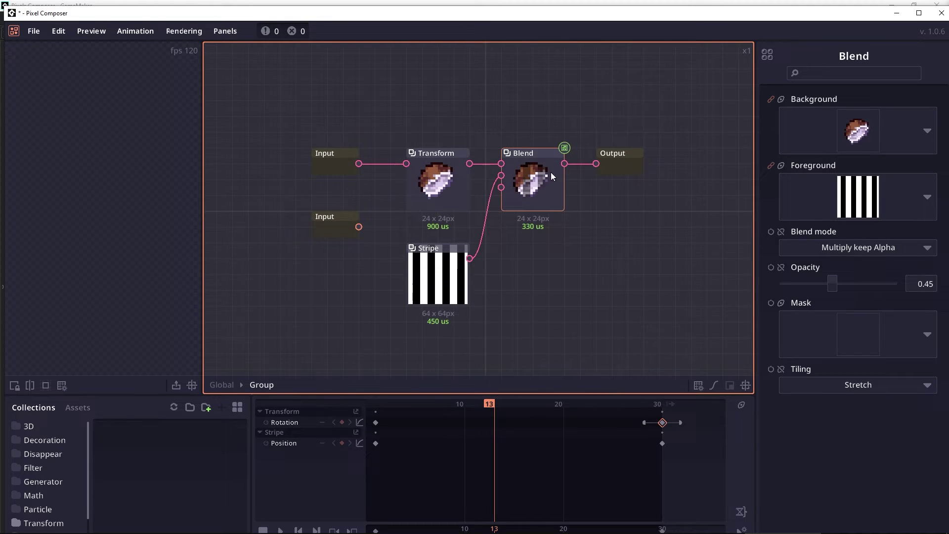
{"action": "left_click", "coordinate": [224, 384]}
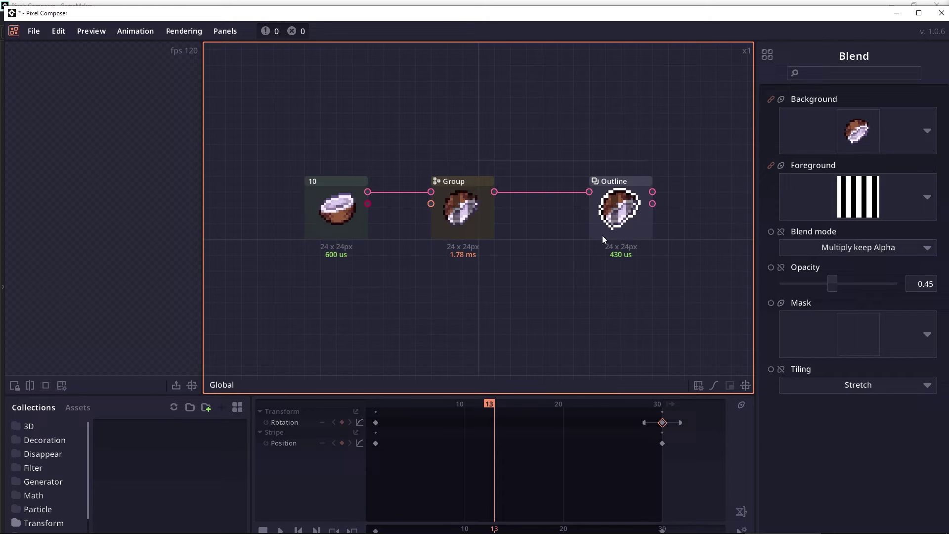
{"action": "double_click", "coordinate": [486, 219]}
{"action": "left_click", "coordinate": [329, 150]}
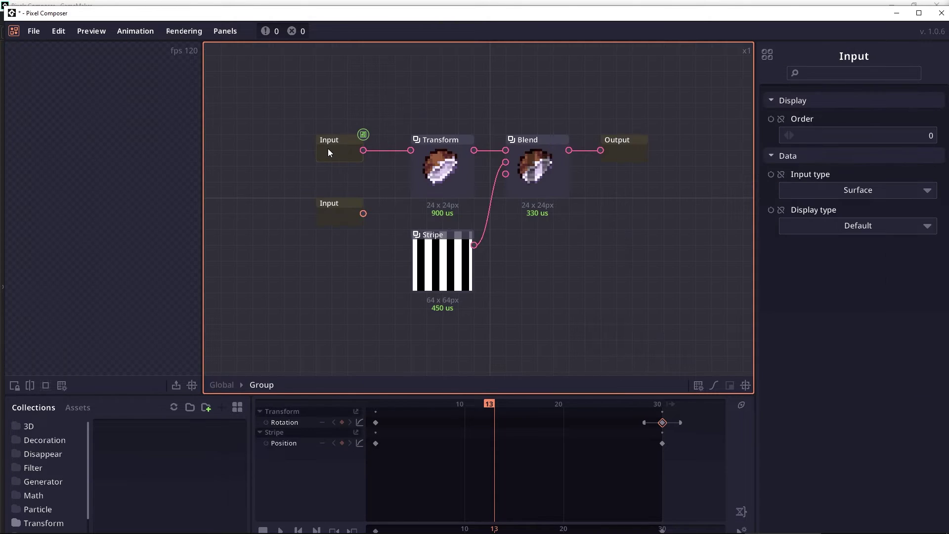
{"action": "left_click", "coordinate": [221, 384]}
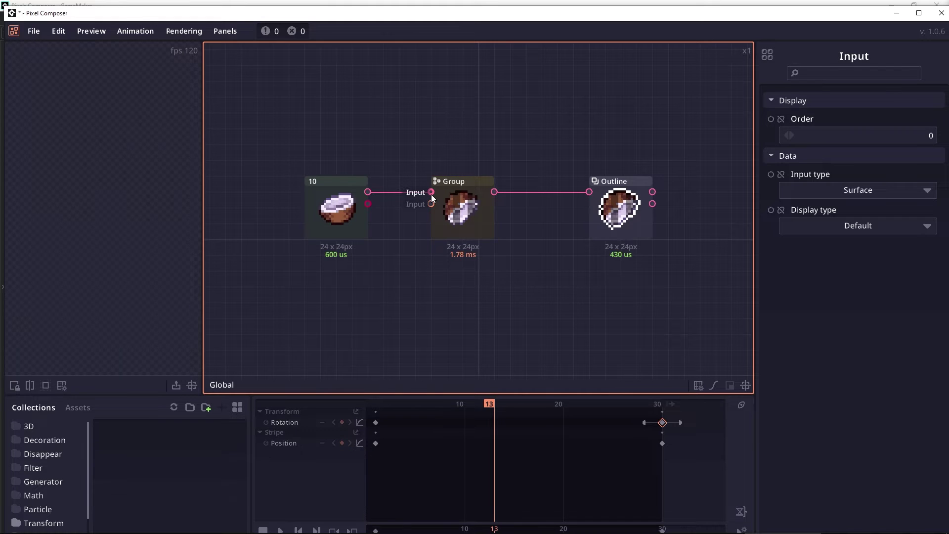
- Rename the group's first Input node to 'Surface' in the Inspector
{"action": "double_click", "coordinate": [462, 210]}
{"action": "left_click", "coordinate": [345, 150]}
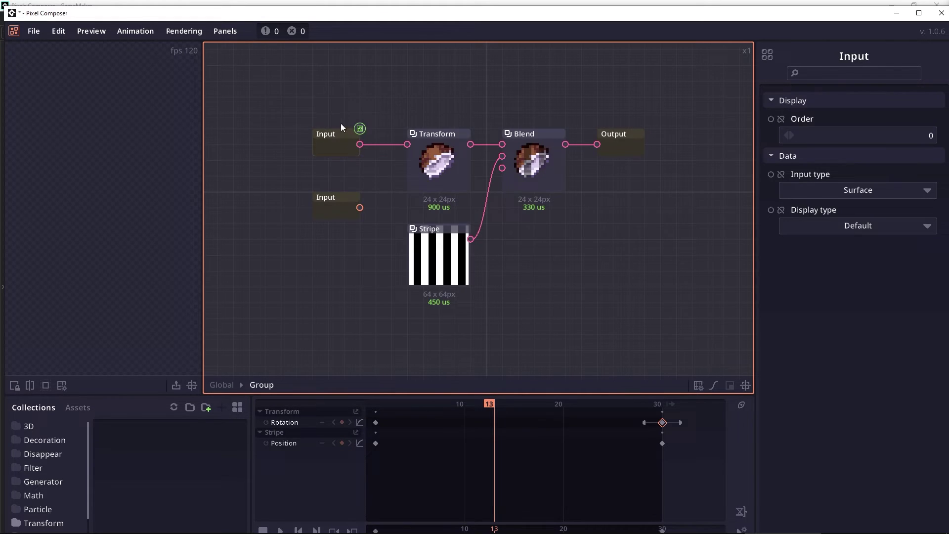
{"action": "left_click", "coordinate": [855, 57]}
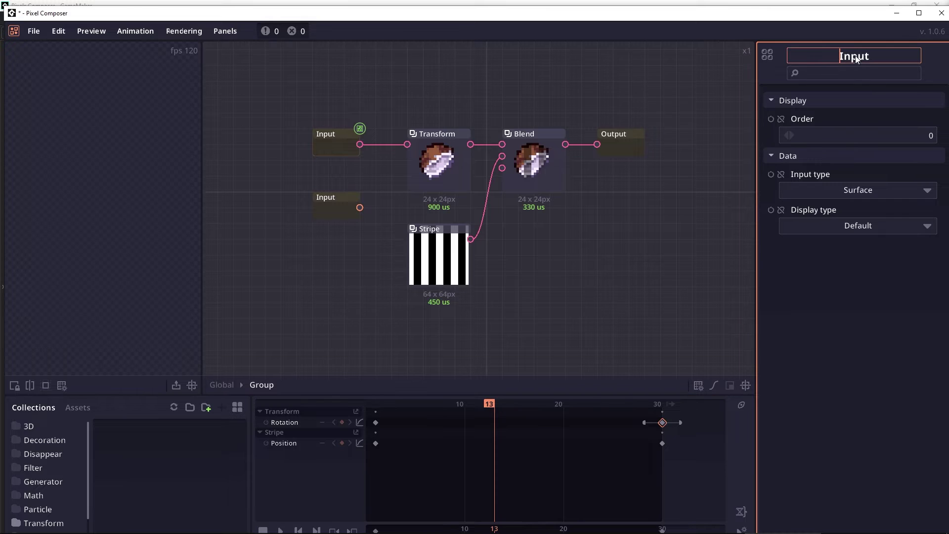
{"action": "type", "text": "Surface"}
{"action": "key", "text": "Return"}
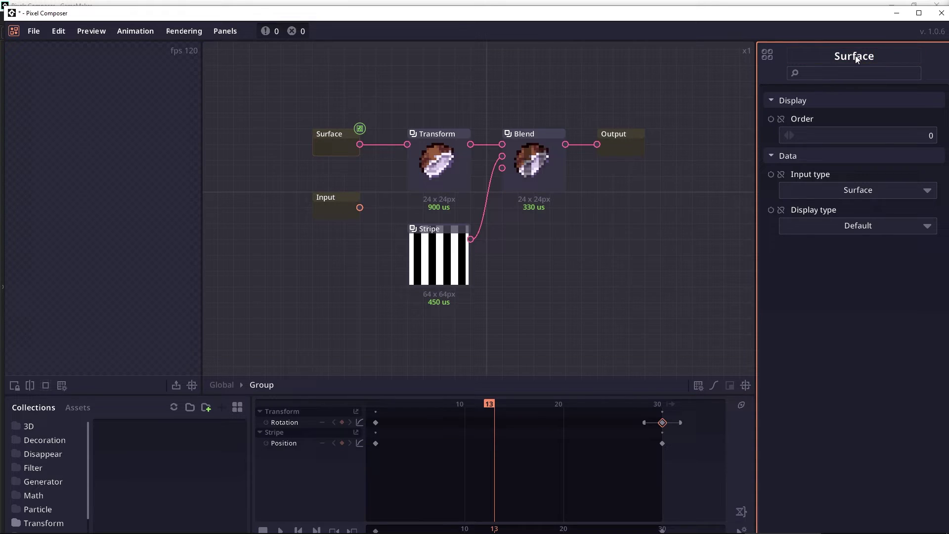
{"action": "left_click", "coordinate": [257, 358]}
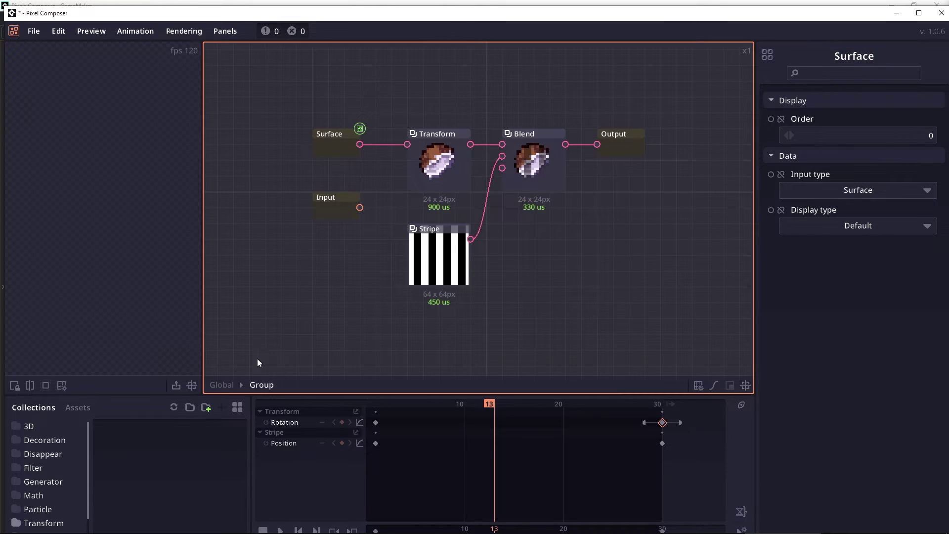
{"action": "left_click", "coordinate": [216, 385]}
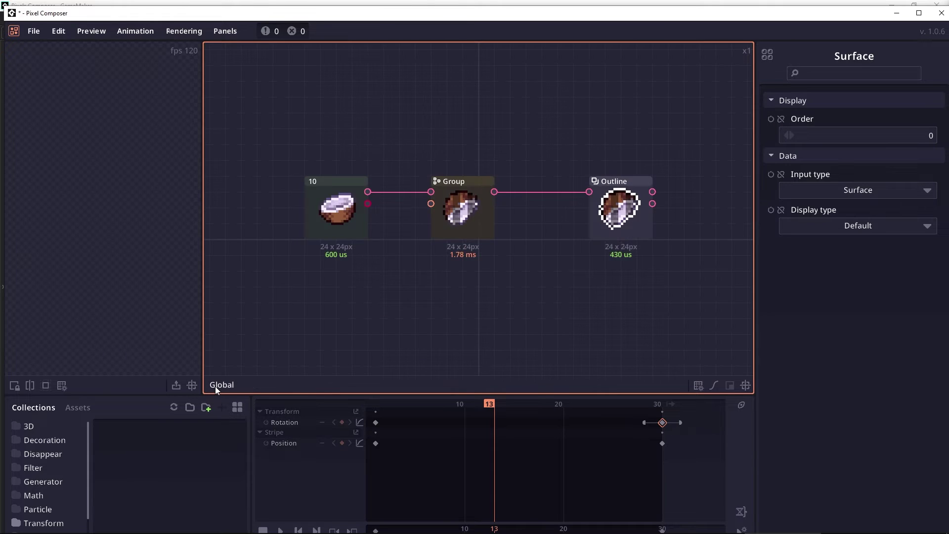
{"action": "double_click", "coordinate": [430, 195]}
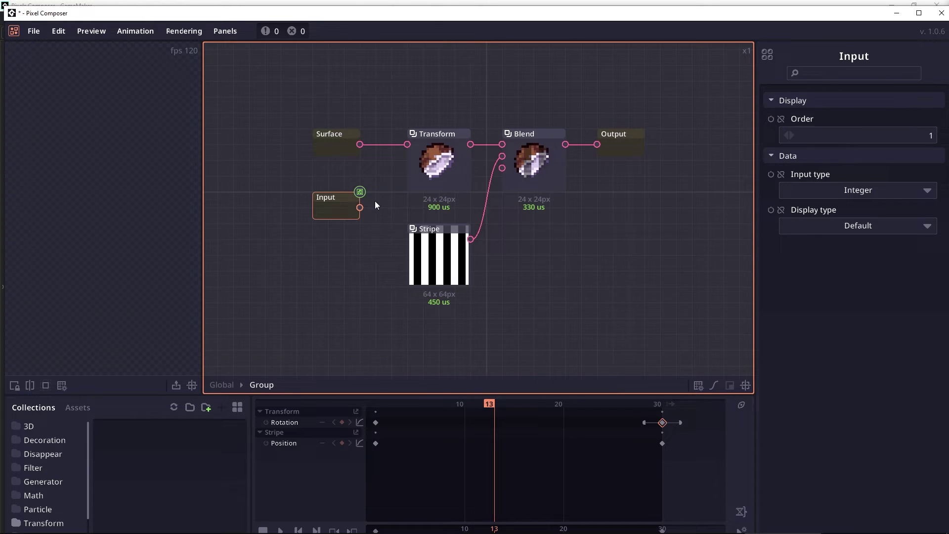
- Reopen the group and set the second Input node's type to Surface
{"action": "left_click", "coordinate": [224, 384]}
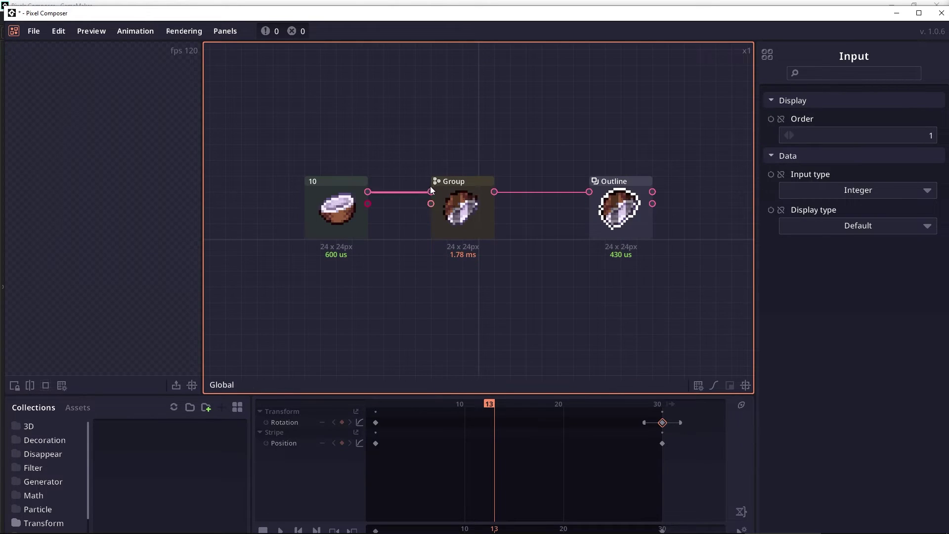
{"action": "double_click", "coordinate": [431, 203]}
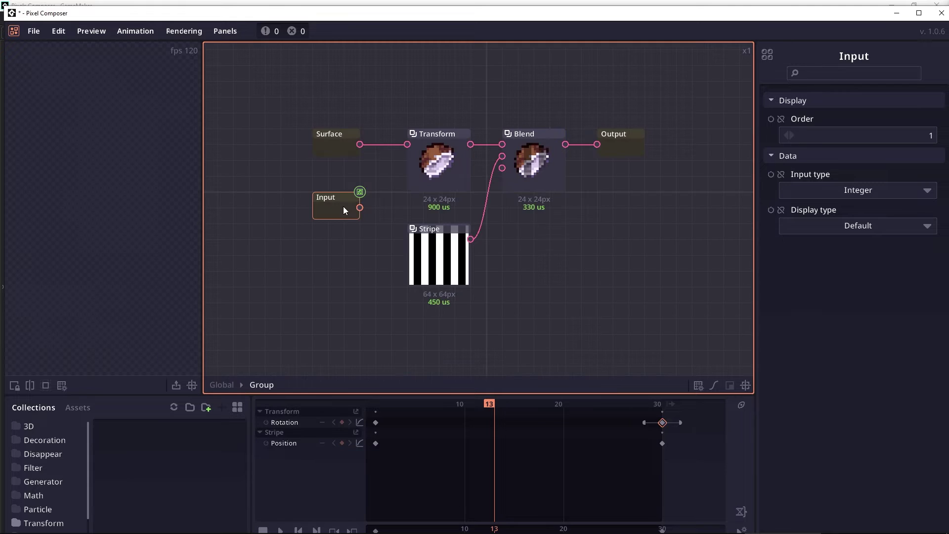
{"action": "left_click", "coordinate": [859, 190]}
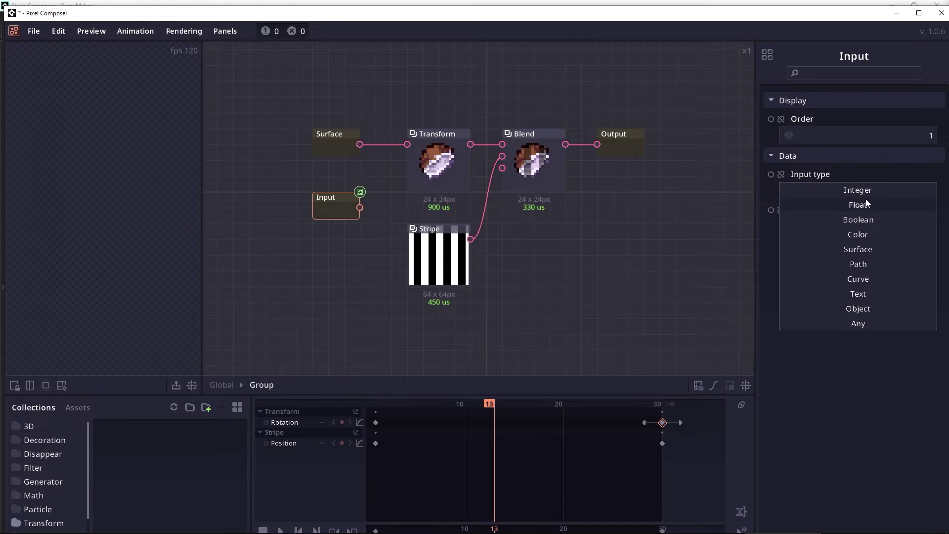
{"action": "left_click", "coordinate": [861, 250]}
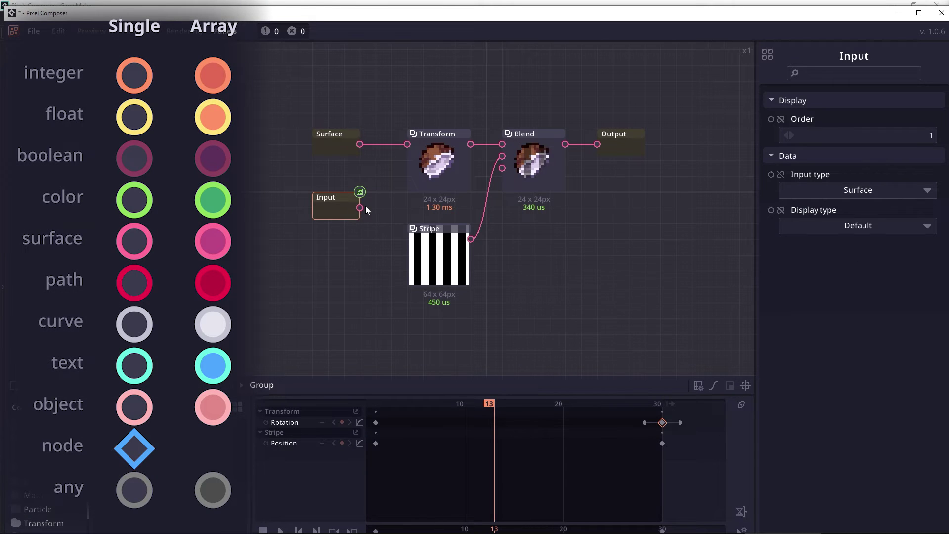
- Wire the new Input into Transform's image input, then switch its type back to Integer
{"action": "left_click", "coordinate": [363, 211]}
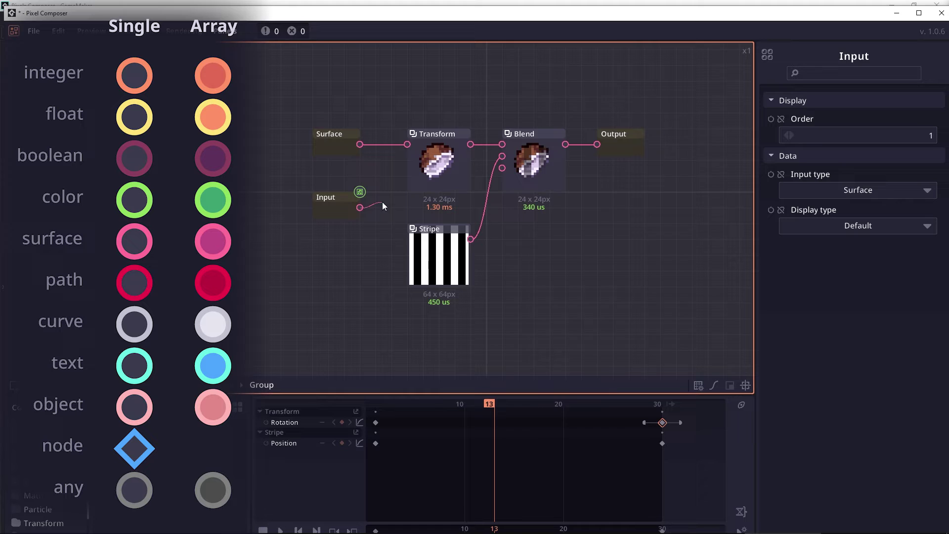
{"action": "left_click_drag", "start_coordinate": [414, 151], "coordinate": [411, 143]}
{"action": "left_click", "coordinate": [330, 208]}
{"action": "left_click", "coordinate": [871, 186]}
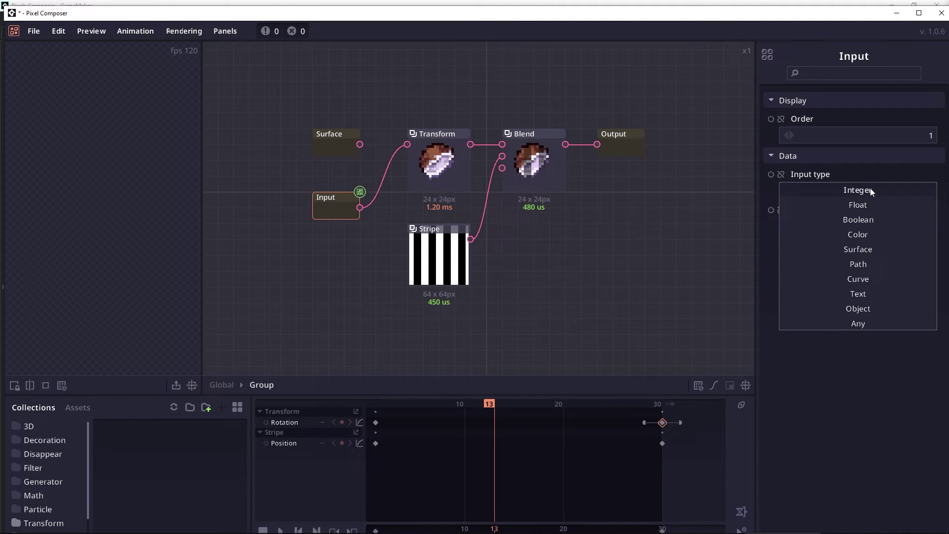
{"action": "left_click", "coordinate": [870, 190]}
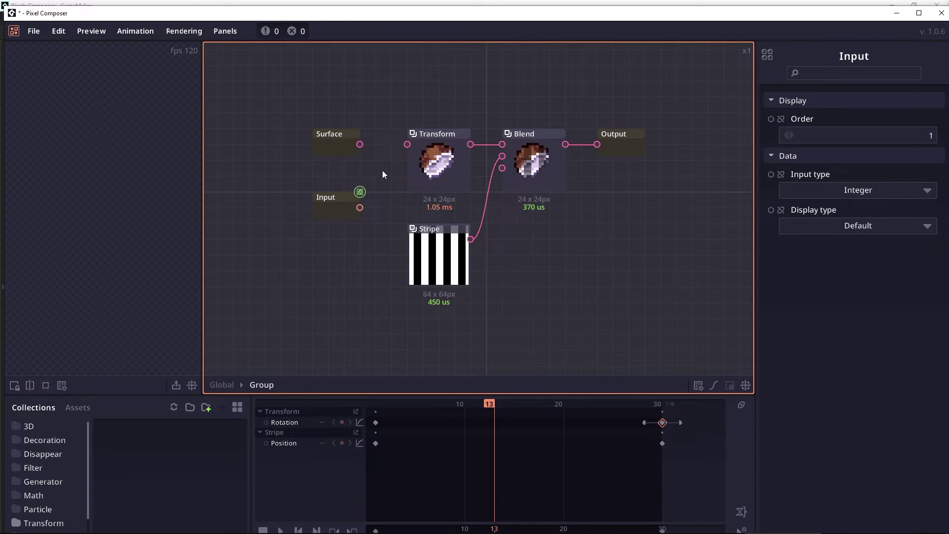
- Expose Stripe's Amount as an input and wire the integer Input node into it
{"action": "left_click_drag", "start_coordinate": [341, 210], "coordinate": [341, 241]}
{"action": "left_click", "coordinate": [336, 243]}
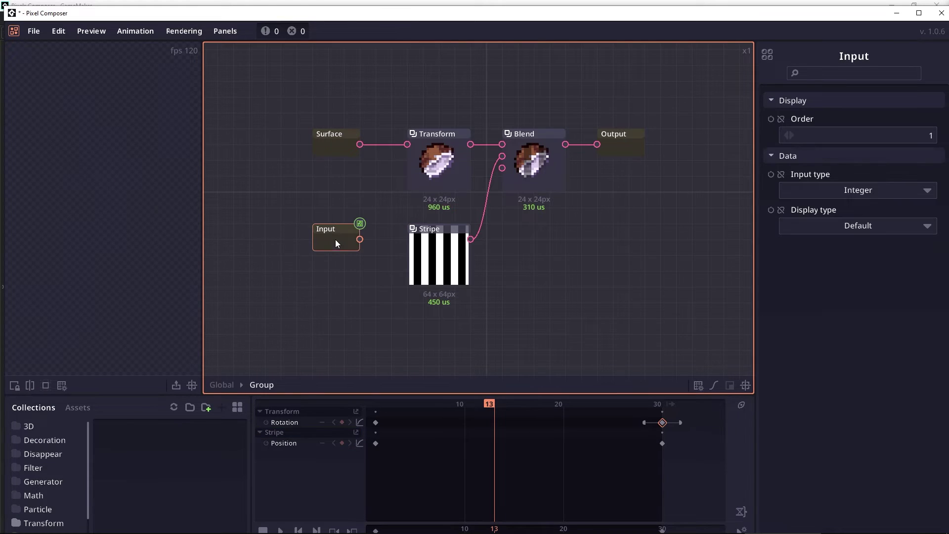
{"action": "left_click", "coordinate": [447, 273]}
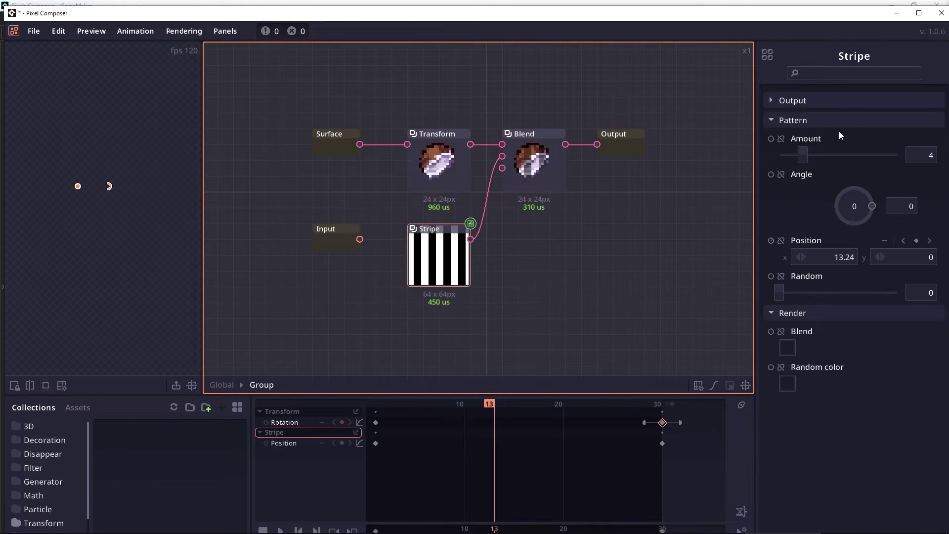
{"action": "left_click", "coordinate": [781, 139]}
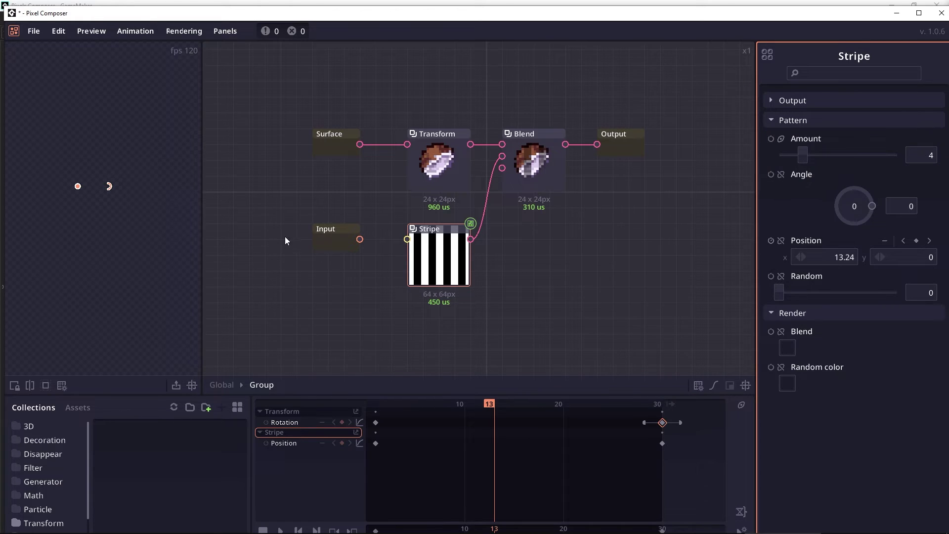
{"action": "left_click", "coordinate": [358, 243]}
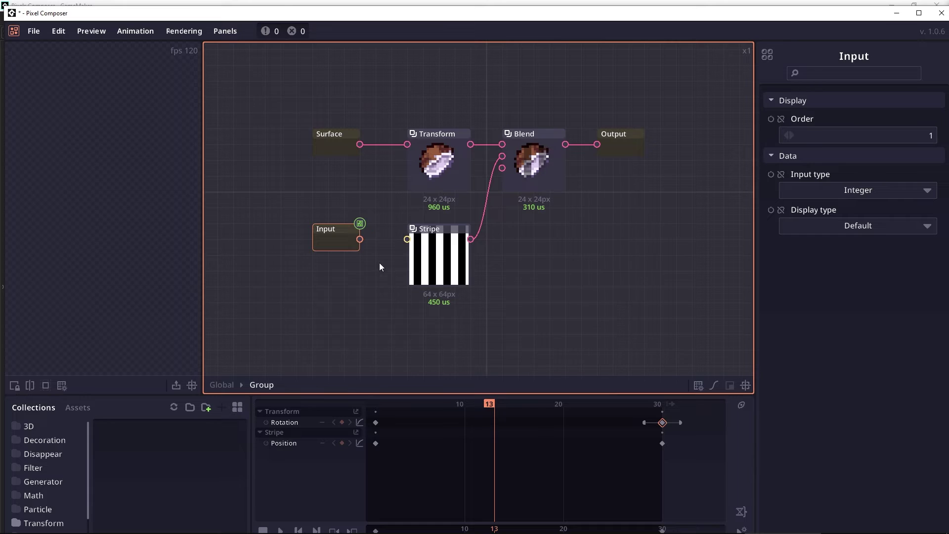
{"action": "left_click_drag", "start_coordinate": [359, 239], "coordinate": [407, 240]}
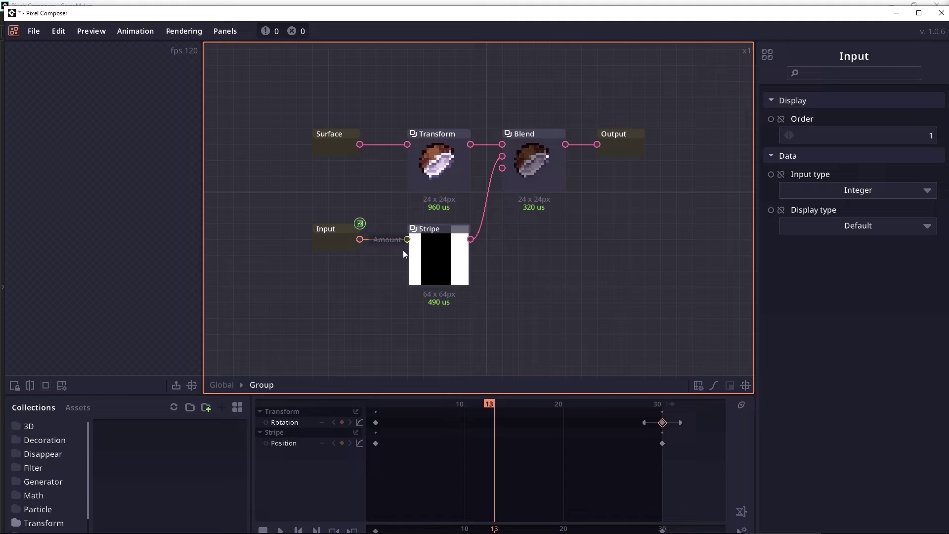
- Expose Stripe's output Dimension and link the Surface input into it for 24 x 24 px stripes
{"action": "left_click_drag", "start_coordinate": [336, 242], "coordinate": [336, 274]}
{"action": "left_click", "coordinate": [446, 273]}
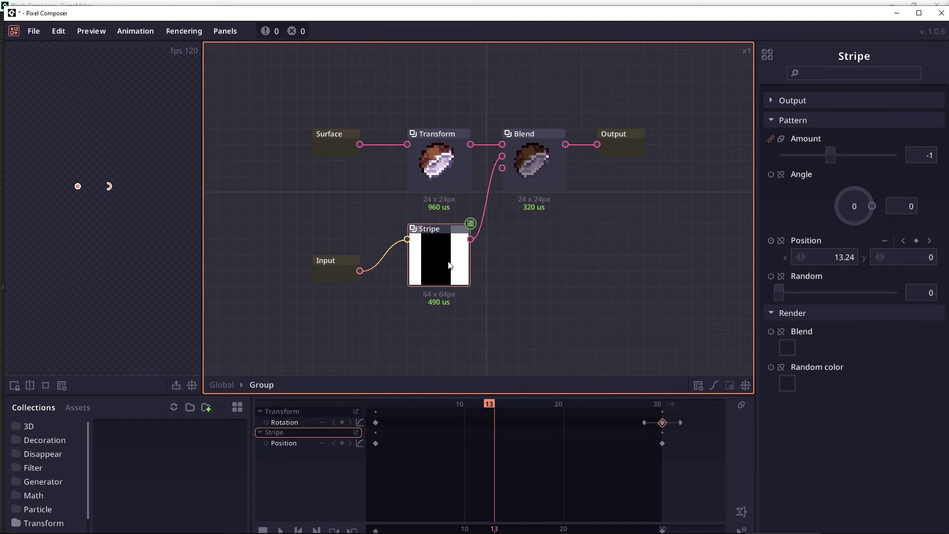
{"action": "left_click", "coordinate": [793, 105]}
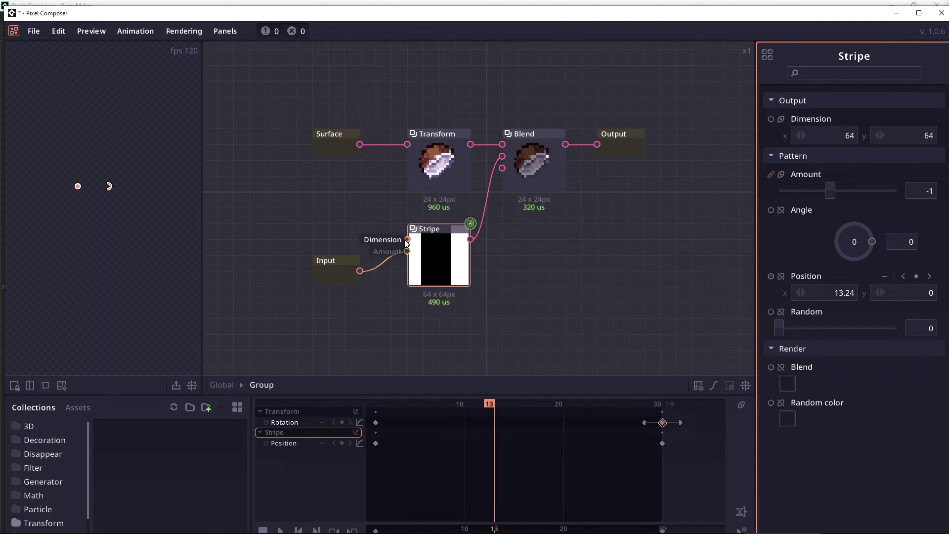
{"action": "left_click_drag", "start_coordinate": [406, 243], "coordinate": [360, 145]}
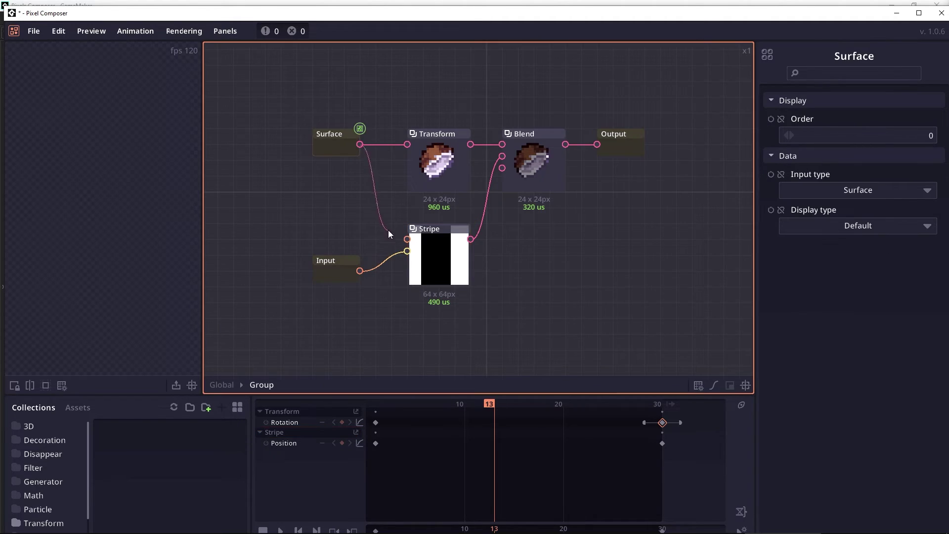
{"action": "left_click_drag", "start_coordinate": [388, 233], "coordinate": [407, 241]}
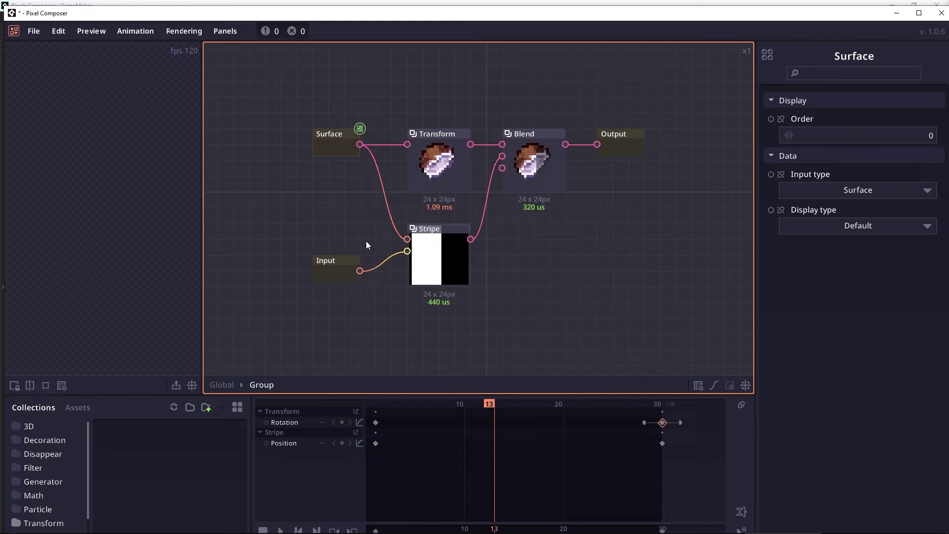
{"action": "left_click", "coordinate": [442, 255]}
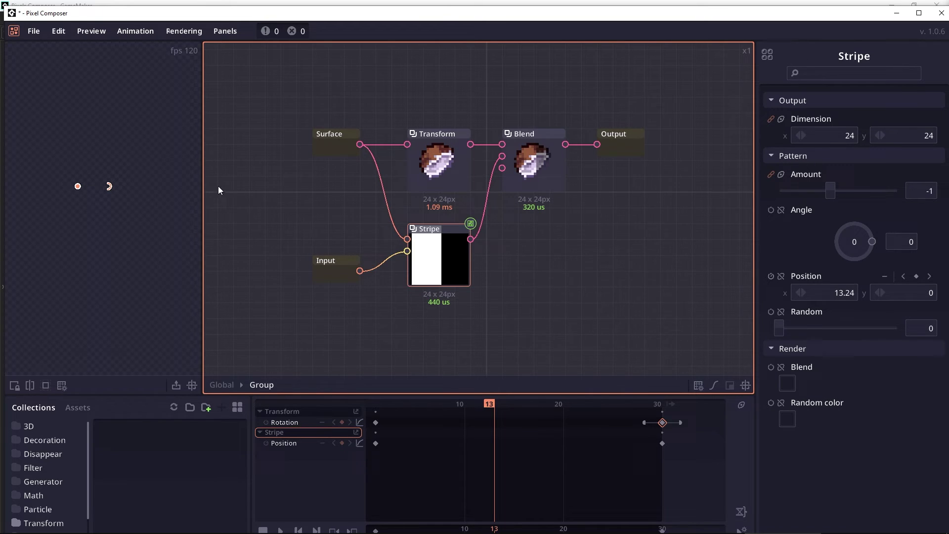
{"action": "left_click_drag", "start_coordinate": [324, 254], "coordinate": [330, 240]}
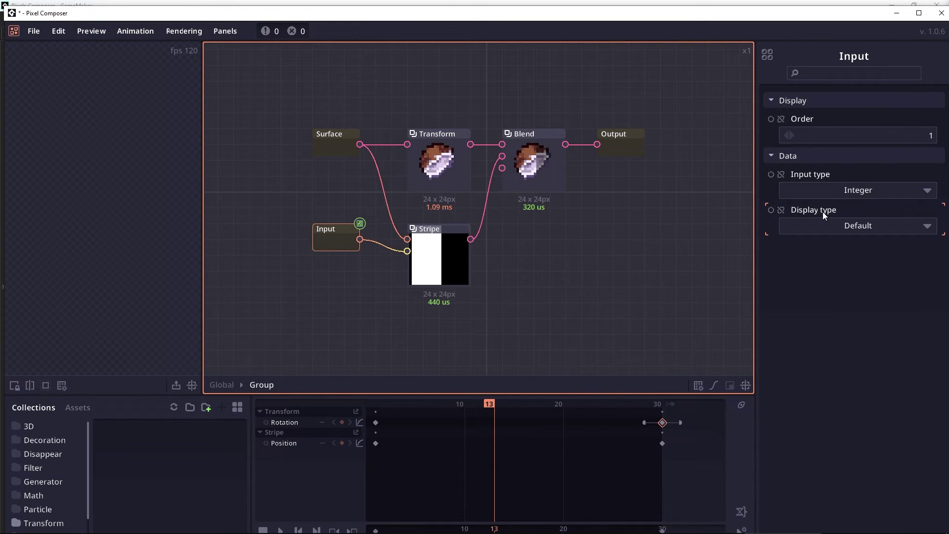
- Check the Group node's inputs on the Global graph, then reopen the group
{"action": "left_click", "coordinate": [852, 216]}
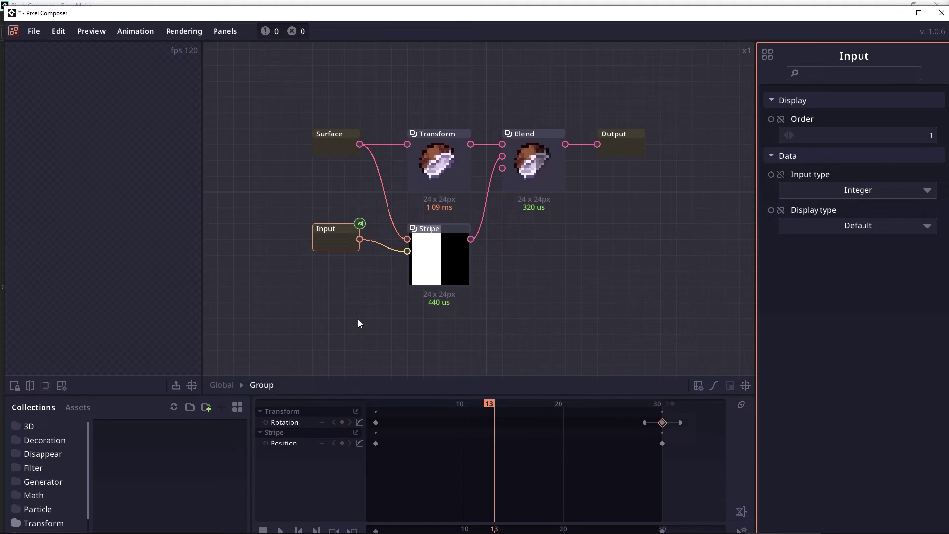
{"action": "left_click", "coordinate": [212, 384]}
{"action": "left_click", "coordinate": [472, 222]}
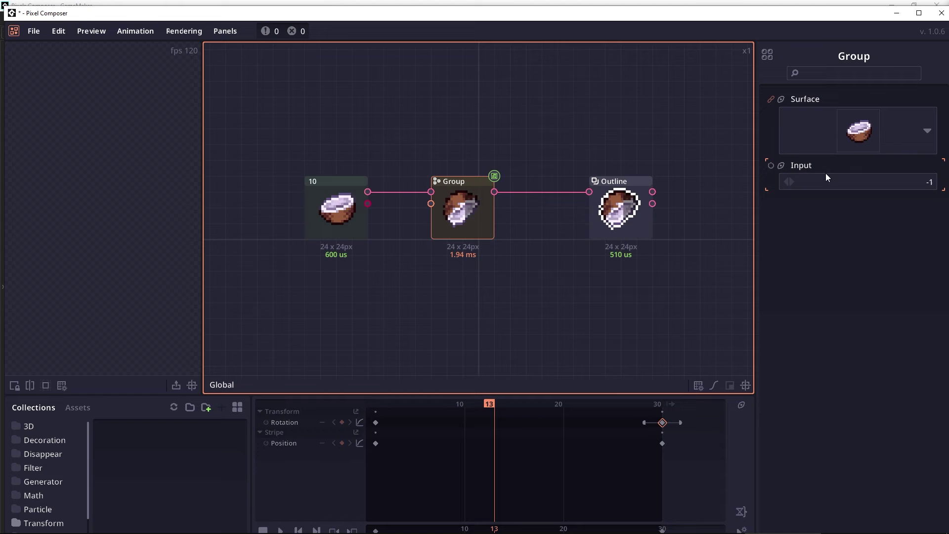
{"action": "double_click", "coordinate": [463, 216]}
- Set the integer Input node's Display type to Rotation in the Inspector
{"action": "left_click", "coordinate": [332, 246]}
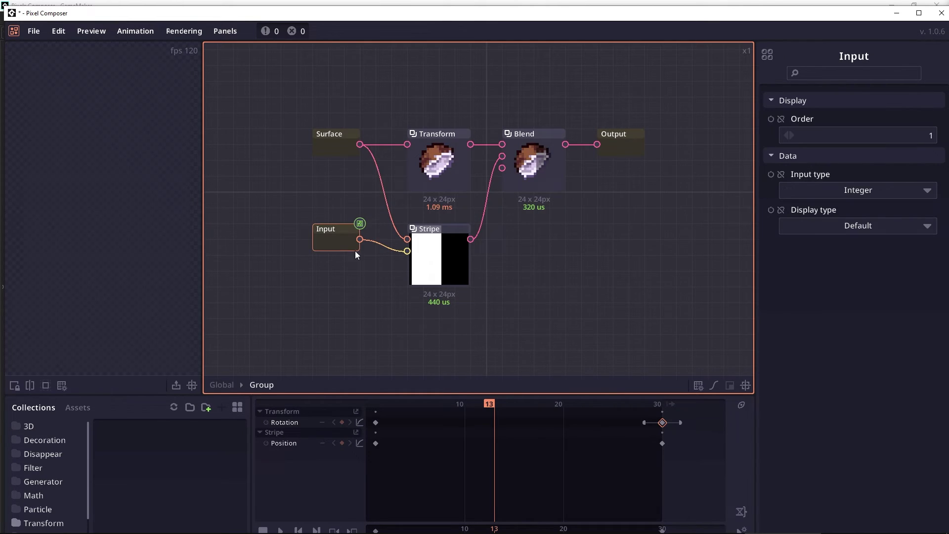
{"action": "left_click", "coordinate": [836, 222]}
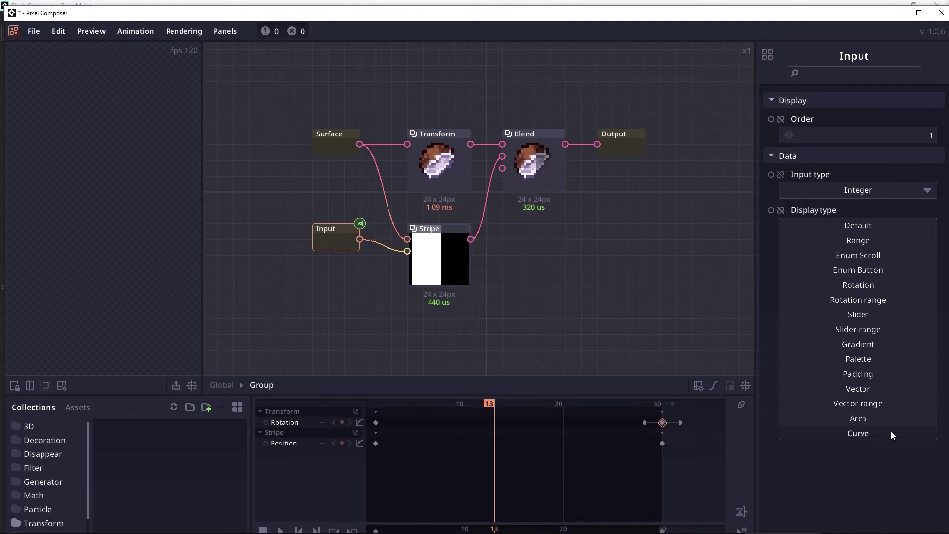
{"action": "left_click", "coordinate": [872, 342]}
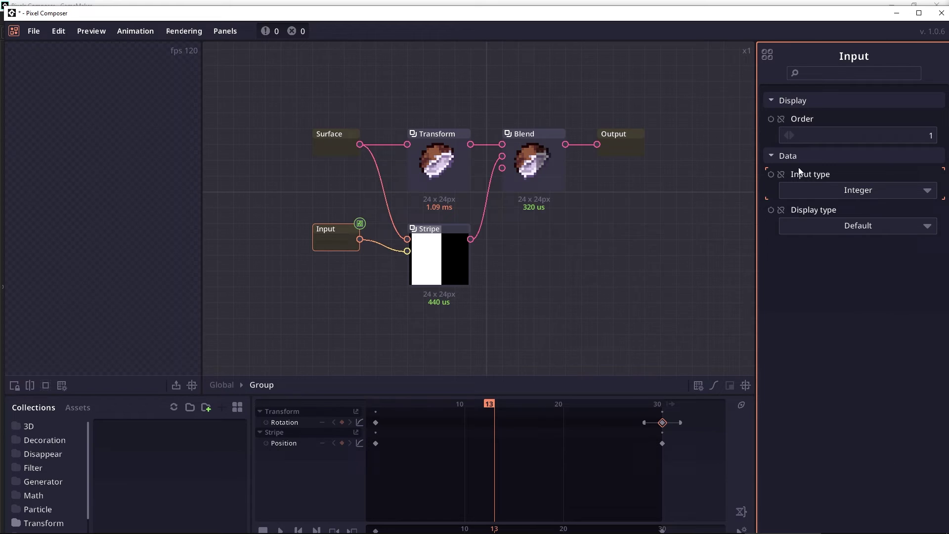
{"action": "left_click", "coordinate": [884, 226]}
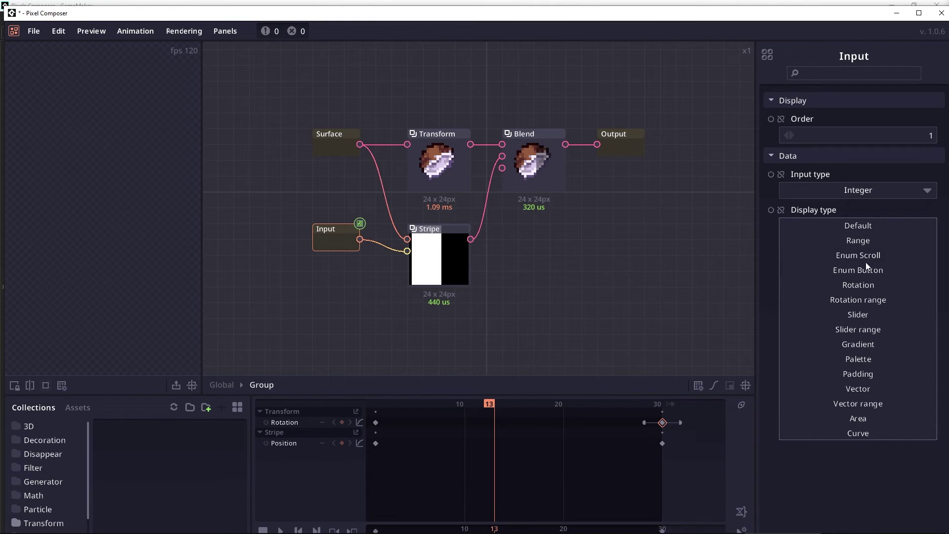
{"action": "left_click", "coordinate": [871, 284]}
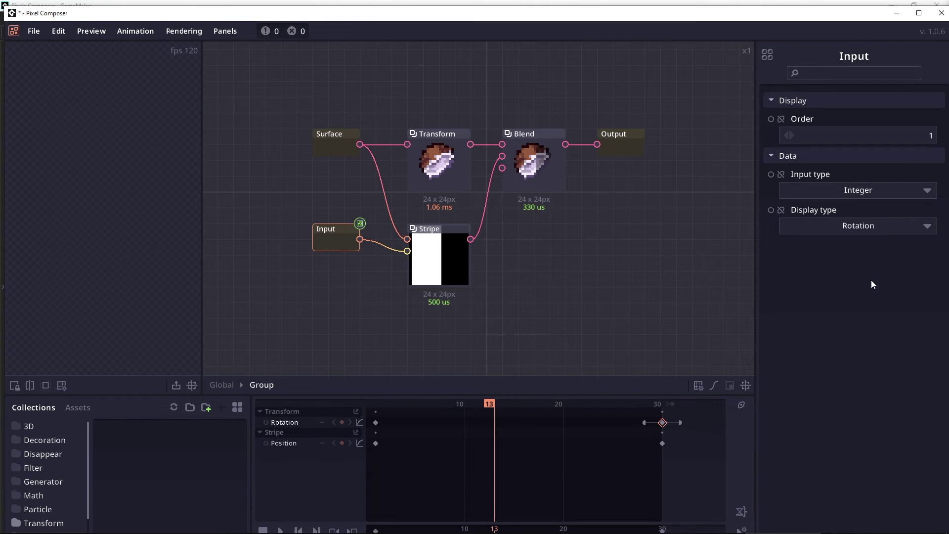
- Test the Group's rotation input by turning its knob on the Global graph
{"action": "left_click", "coordinate": [215, 385]}
{"action": "left_click", "coordinate": [452, 216]}
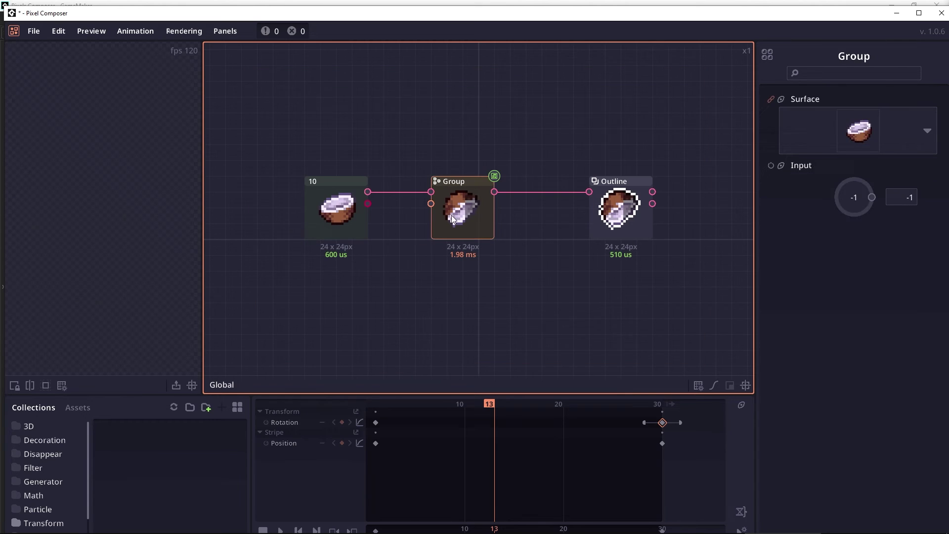
{"action": "left_click_drag", "start_coordinate": [872, 194], "coordinate": [843, 165]}
- Switch the Input's display to Slider, then drag the Group's slider to 3 on Global
{"action": "left_click", "coordinate": [863, 174]}
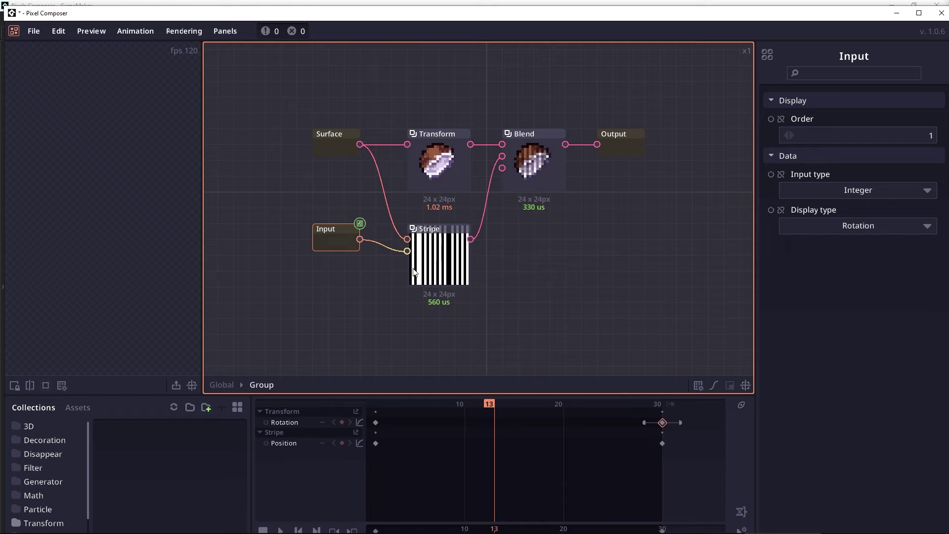
{"action": "left_click", "coordinate": [865, 224]}
{"action": "left_click", "coordinate": [873, 308]}
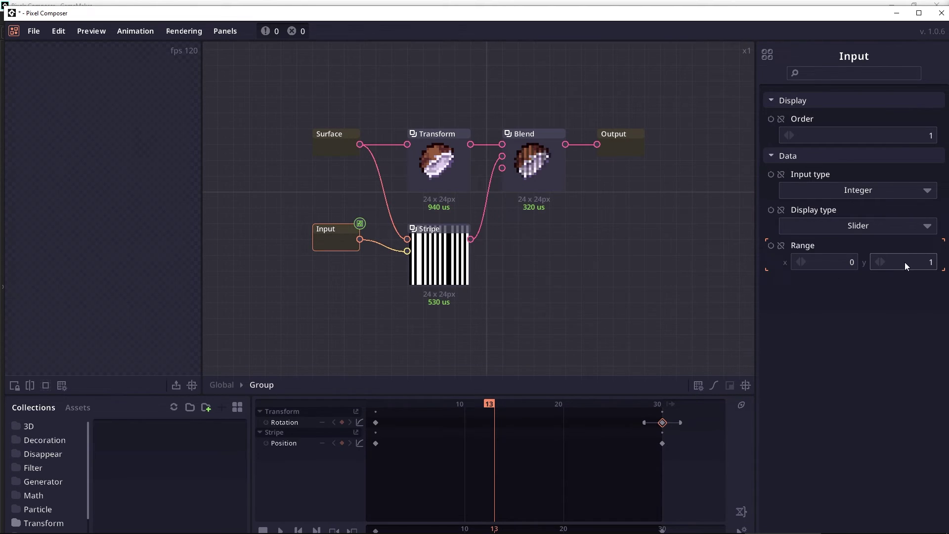
{"action": "key", "text": "Escape"}
{"action": "left_click_drag", "start_coordinate": [799, 183], "coordinate": [884, 187]}
{"action": "left_click_drag", "start_coordinate": [618, 210], "coordinate": [586, 210]}
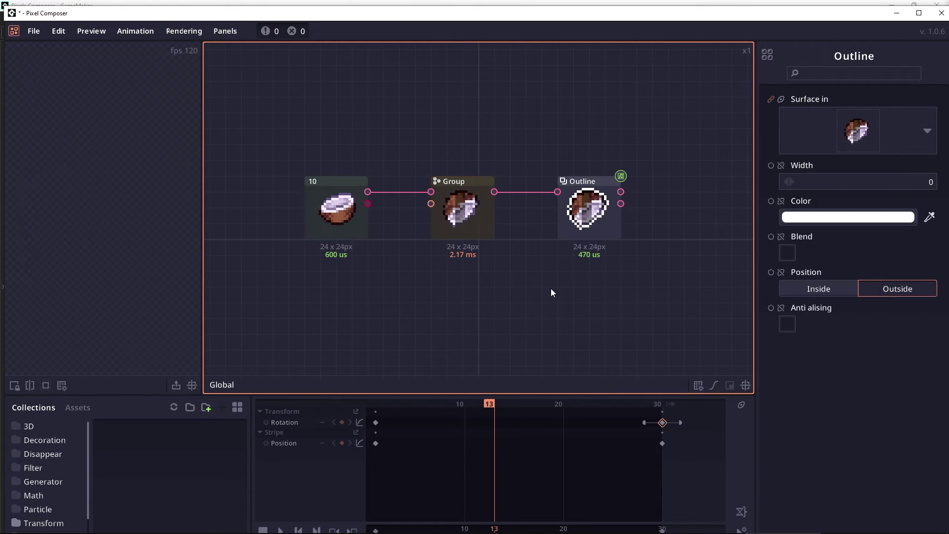
{"action": "left_click", "coordinate": [155, 475]}
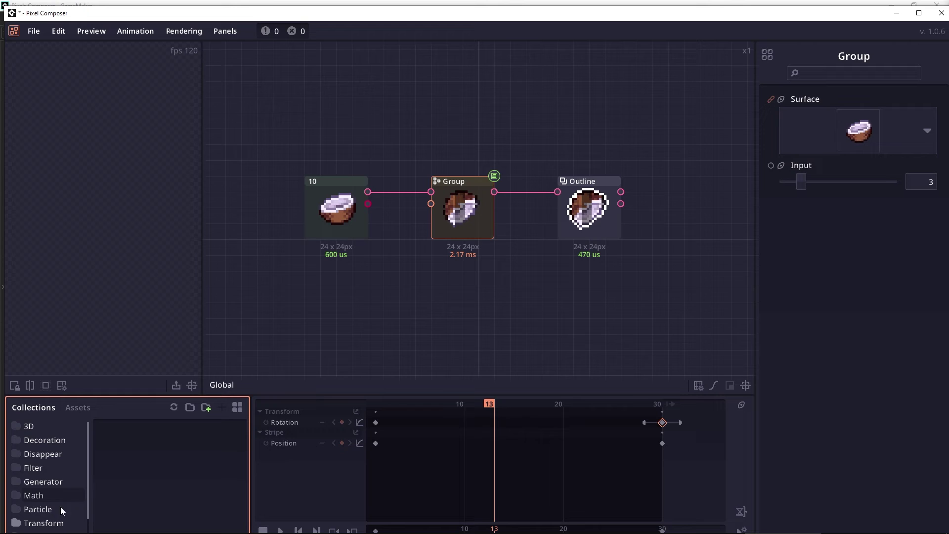
{"action": "left_click", "coordinate": [188, 409]}
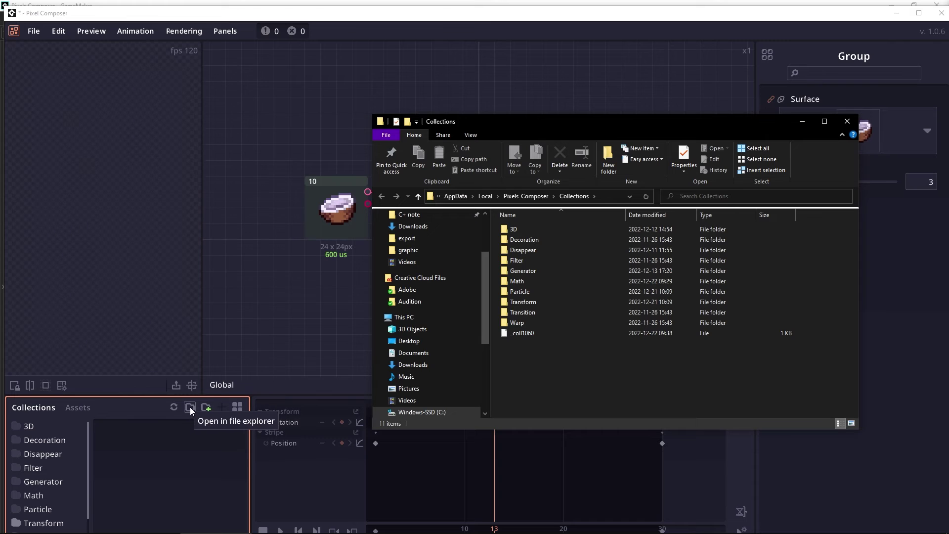
{"action": "left_click", "coordinate": [853, 121]}
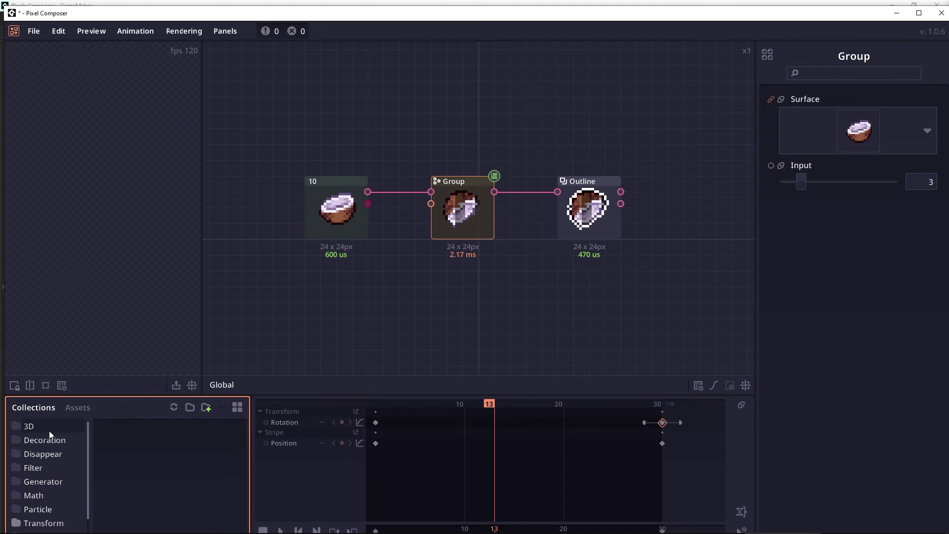
- Browse the 3D, Decoration and Disappear collection categories
{"action": "left_click", "coordinate": [47, 428]}
{"action": "left_click", "coordinate": [49, 436]}
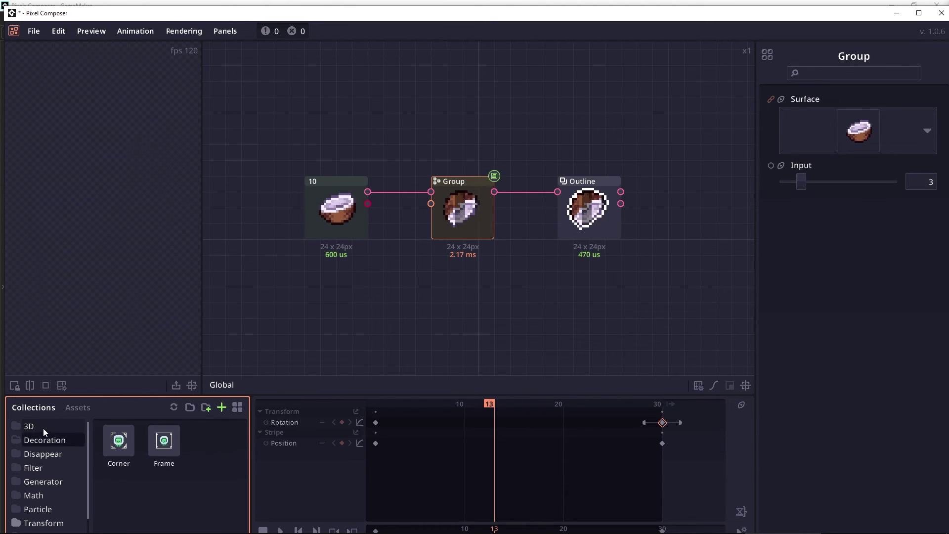
{"action": "left_click", "coordinate": [50, 453]}
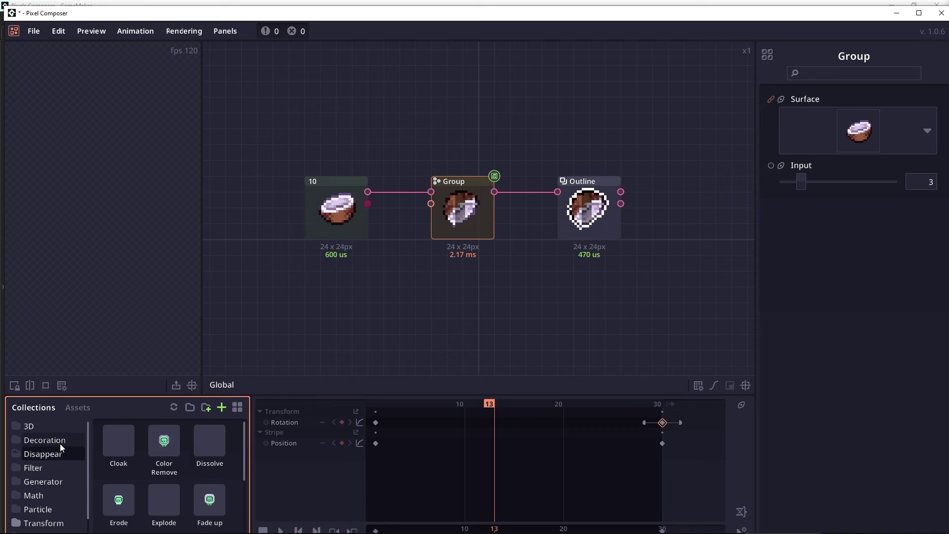
{"action": "left_click", "coordinate": [58, 441]}
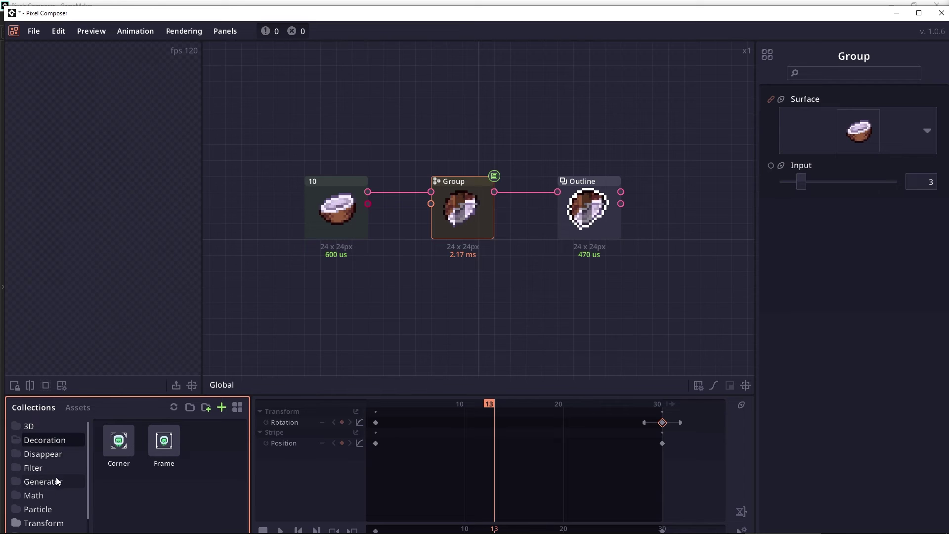
- Deselect the Decoration category so the Collections item area is empty
{"action": "left_click", "coordinate": [111, 454]}
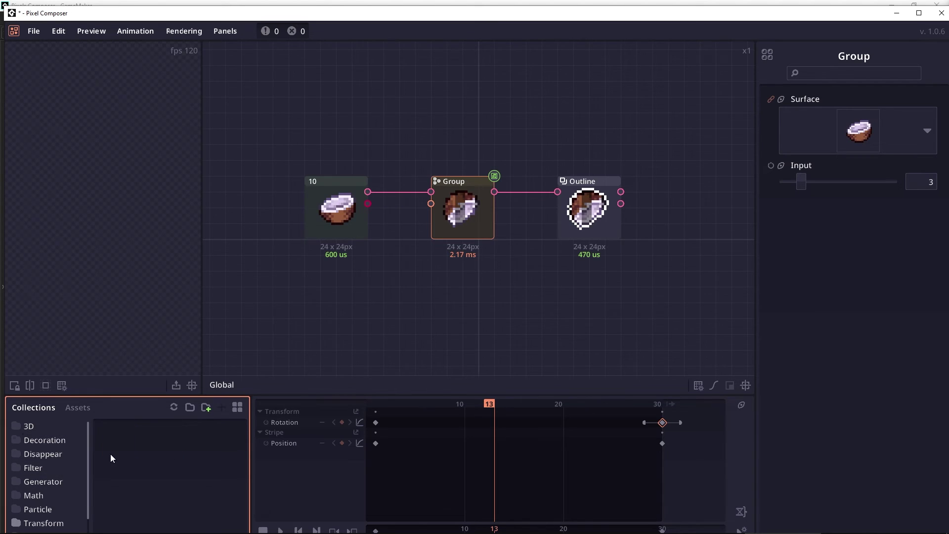
{"action": "left_click", "coordinate": [55, 443]}
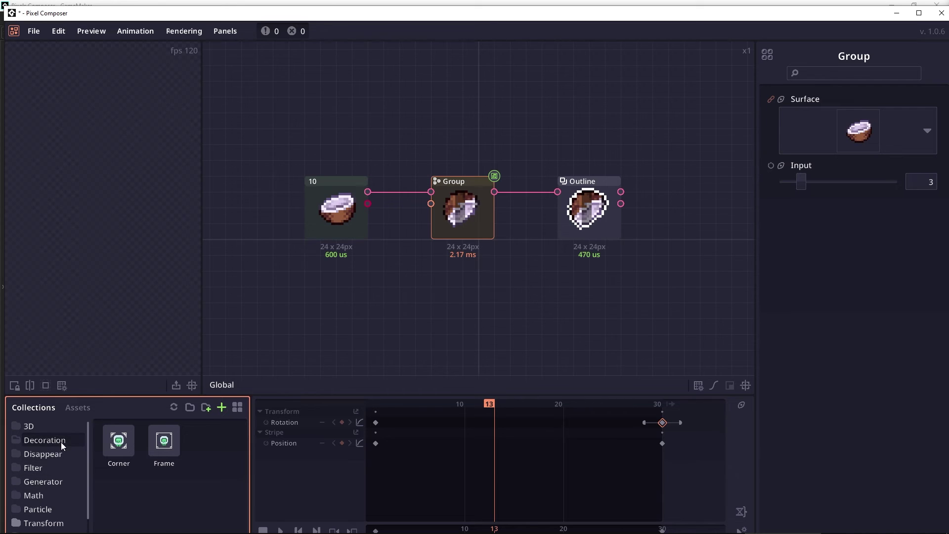
{"action": "left_click", "coordinate": [60, 439]}
{"action": "scroll", "coordinate": [52, 464], "scroll_direction": "down", "scroll_amount": 1}
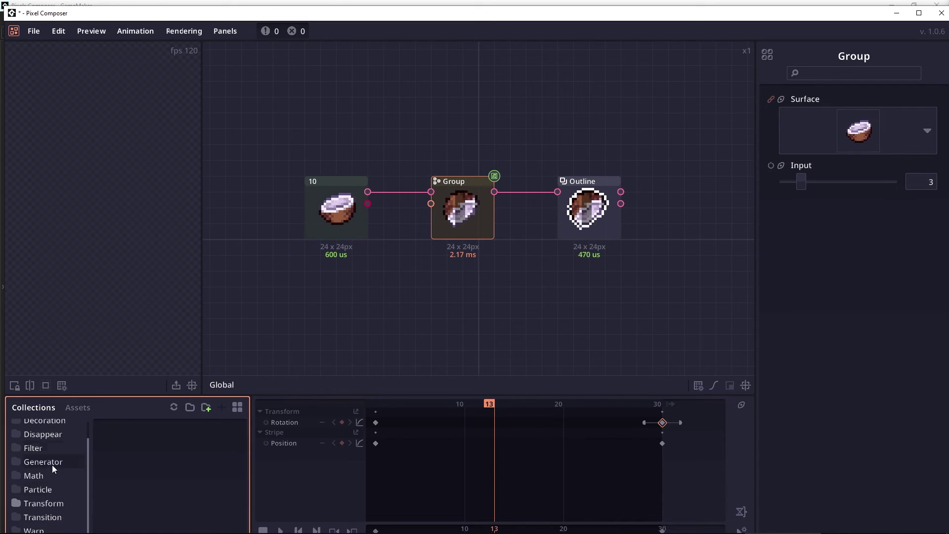
{"action": "scroll", "coordinate": [51, 482], "scroll_direction": "up", "scroll_amount": 1}
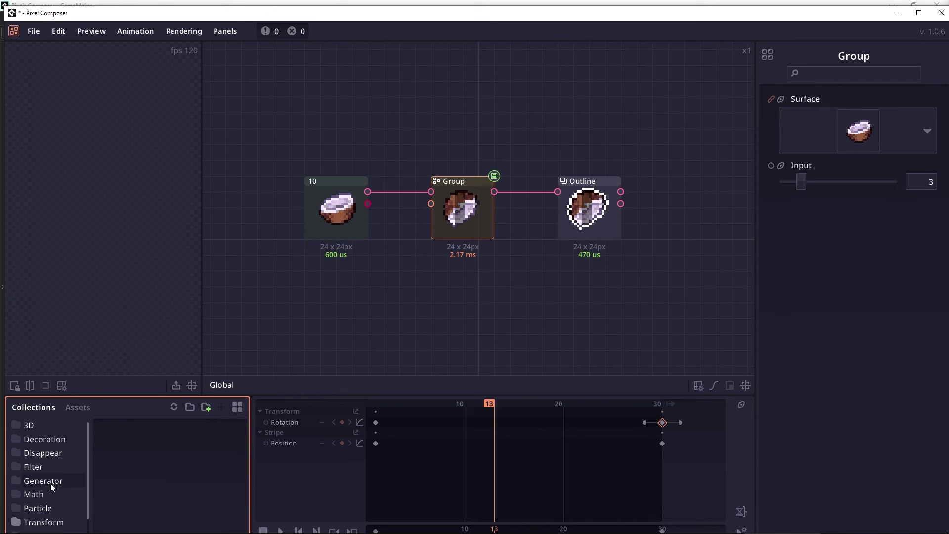
- Add a collection folder named 'Custom', refresh the folder list, and open the empty Custom folder
{"action": "left_click", "coordinate": [205, 407]}
{"action": "type", "text": "Custom"}
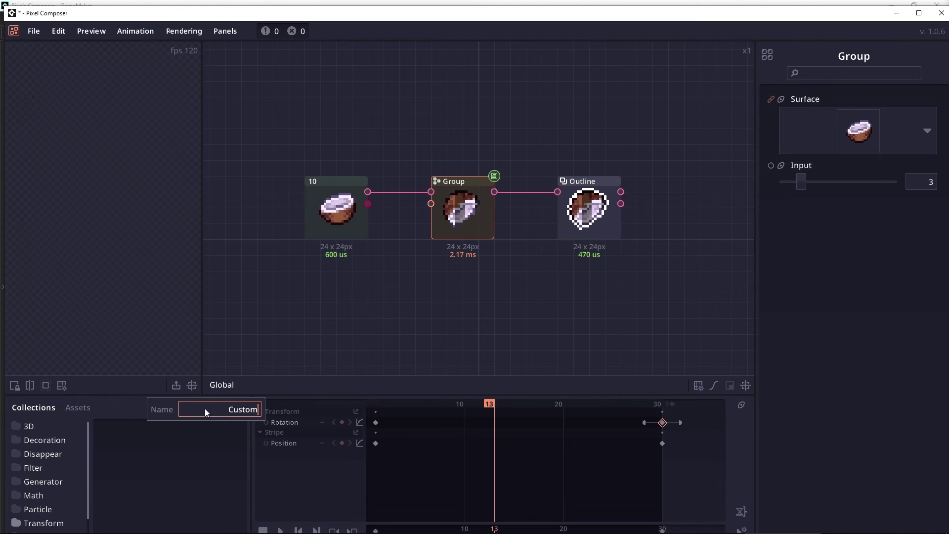
{"action": "key", "text": "Return"}
{"action": "left_click", "coordinate": [174, 406]}
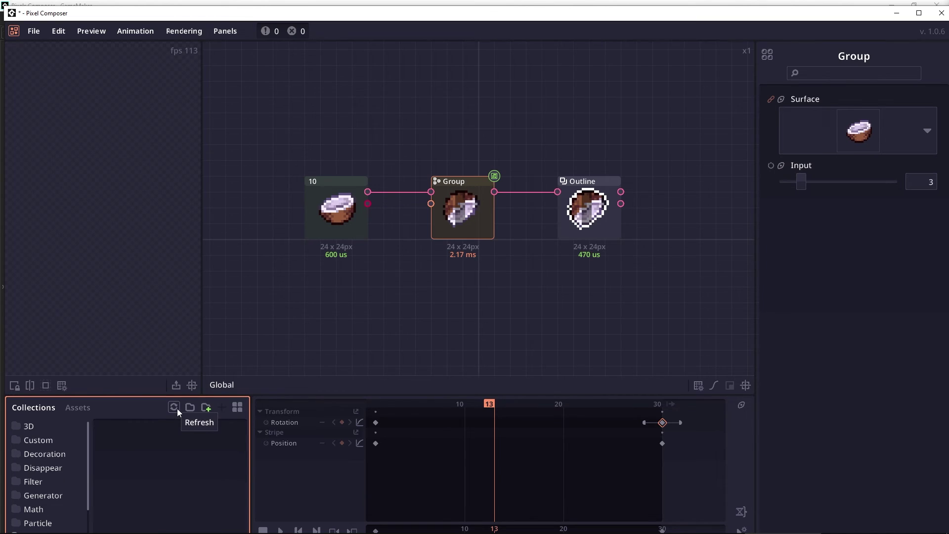
{"action": "left_click", "coordinate": [52, 439]}
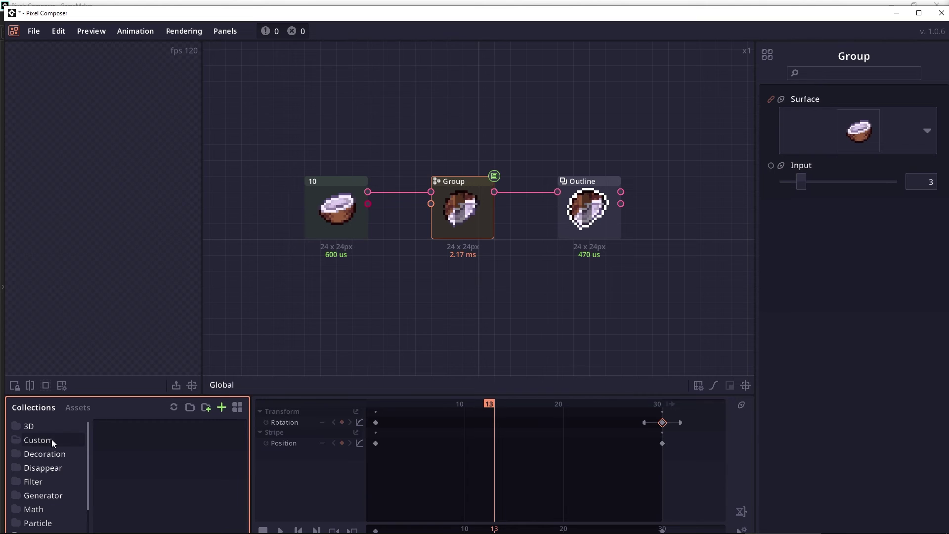
{"action": "left_click", "coordinate": [167, 475]}
{"action": "left_click", "coordinate": [48, 436]}
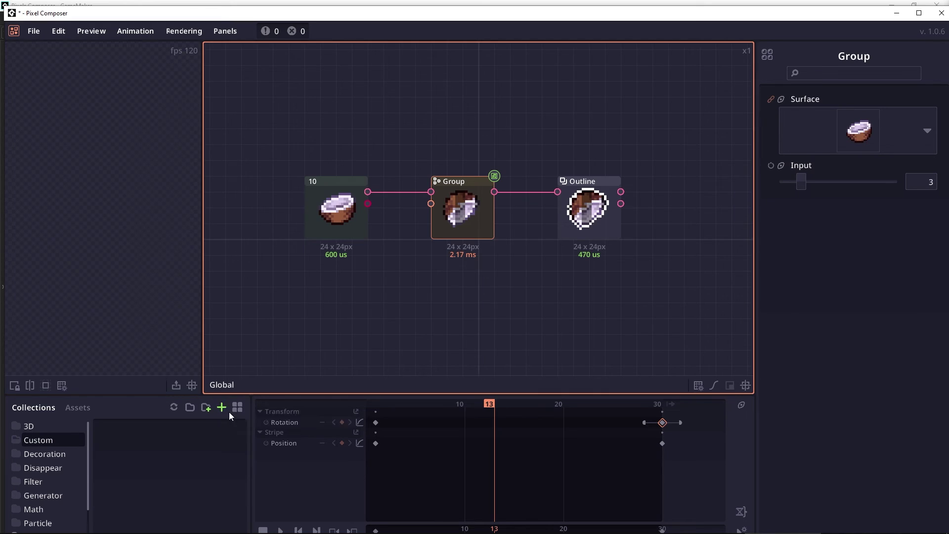
- Retitle the Group node 'Rotate and stripe' in the inspector, then add it to the Custom collection
{"action": "left_click", "coordinate": [222, 407]}
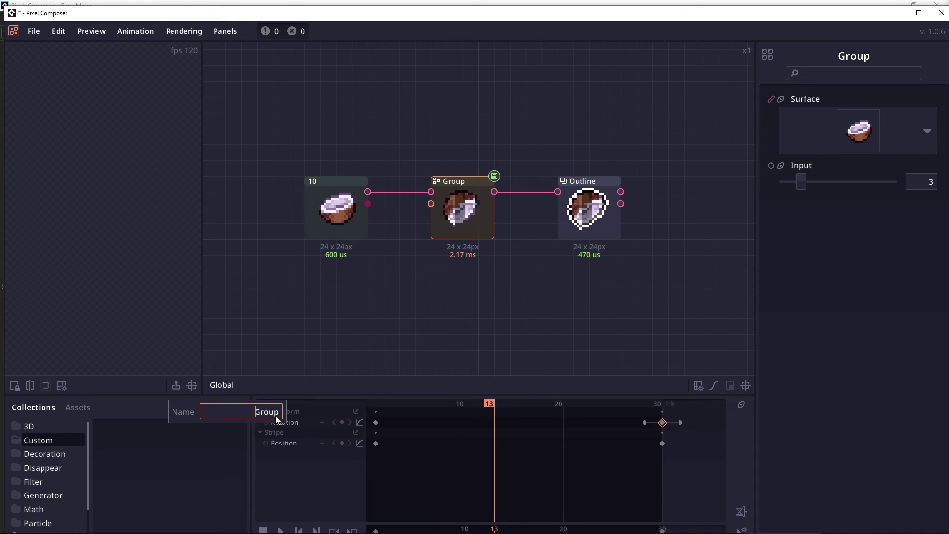
{"action": "left_click", "coordinate": [455, 185]}
{"action": "left_click", "coordinate": [873, 57]}
{"action": "type", "text": "Rotate and stripe"}
{"action": "key", "text": "Return"}
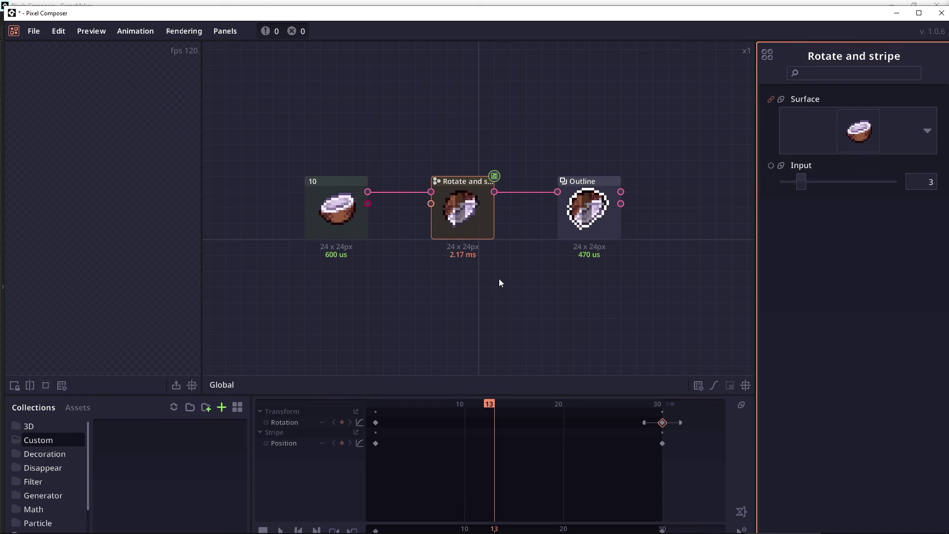
{"action": "left_click", "coordinate": [221, 407]}
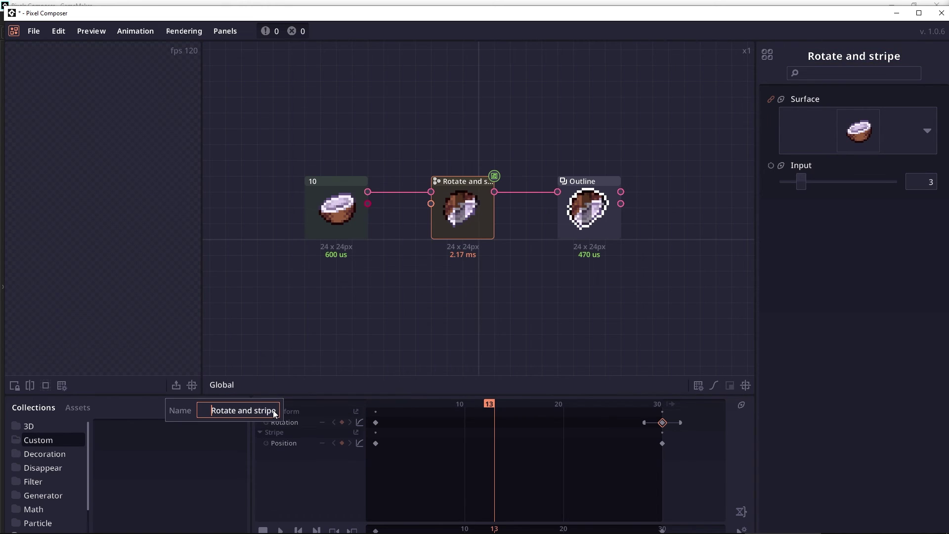
{"action": "key", "text": "Return"}
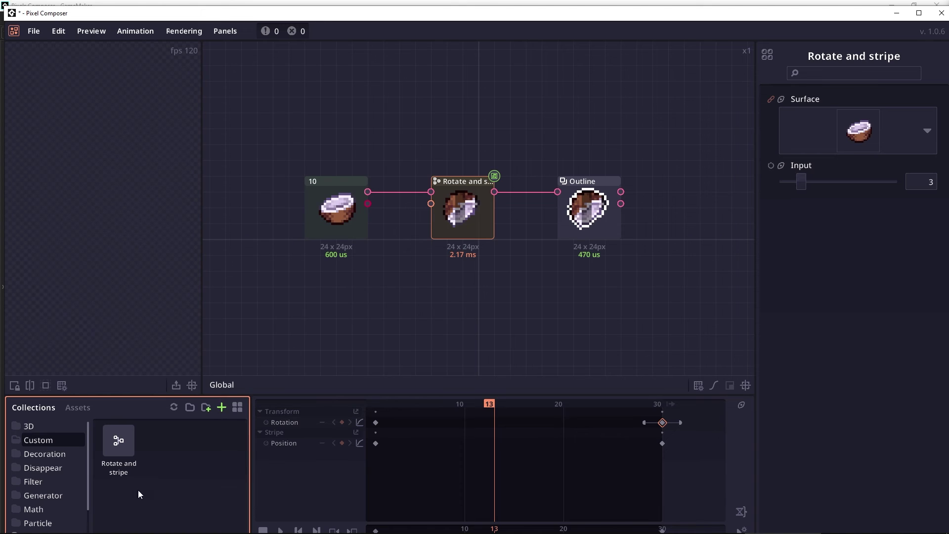
- Delete the existing 'Rotate and stripe' item from the Custom collection
{"action": "left_click", "coordinate": [74, 142]}
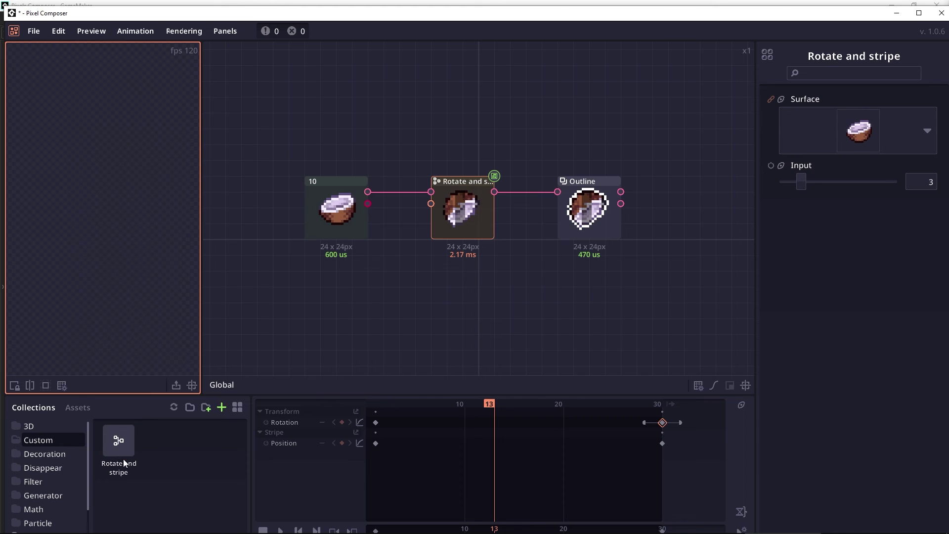
{"action": "left_click", "coordinate": [584, 205]}
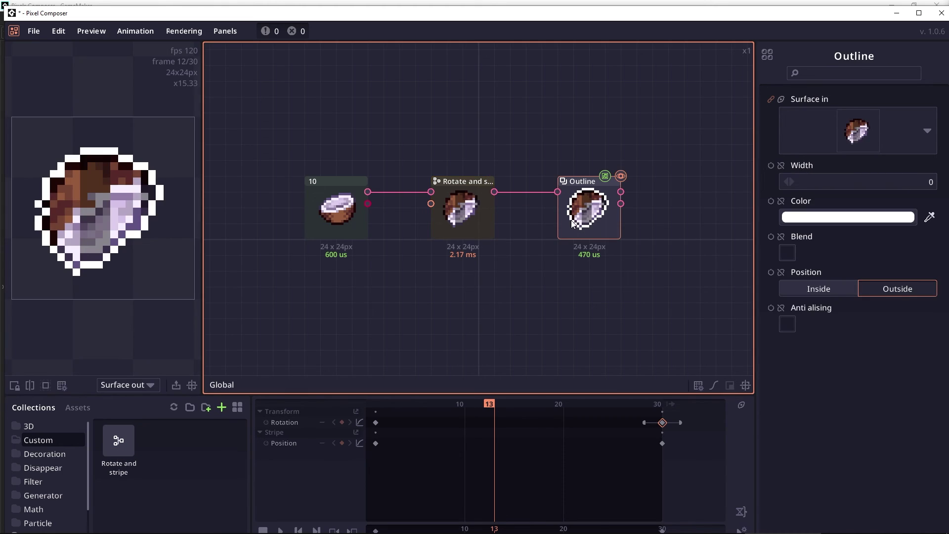
{"action": "right_click", "coordinate": [123, 440]}
{"action": "left_click", "coordinate": [143, 473]}
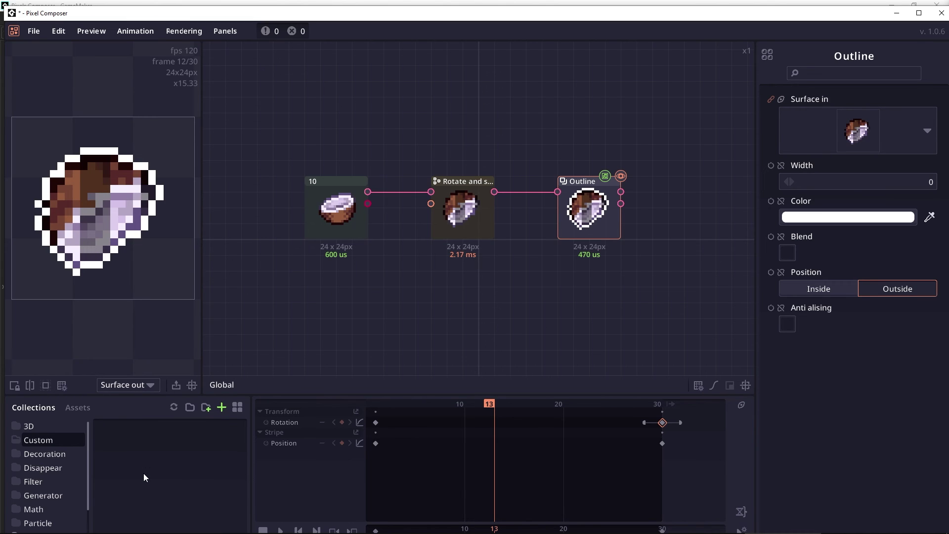
- Re-save the 'Rotate and stripe' node into Custom so its thumbnail shows the striped coconut
{"action": "left_click", "coordinate": [455, 201]}
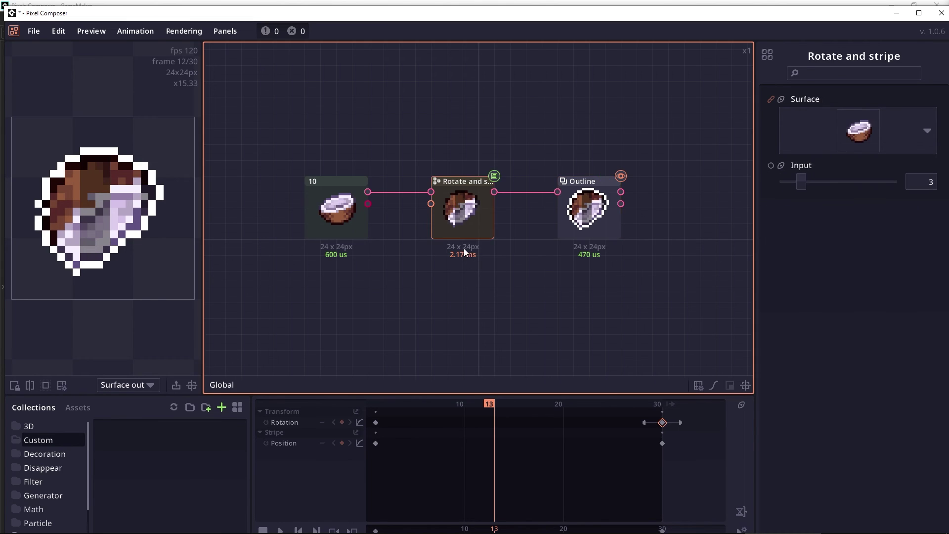
{"action": "left_click_drag", "start_coordinate": [472, 217], "coordinate": [223, 414]}
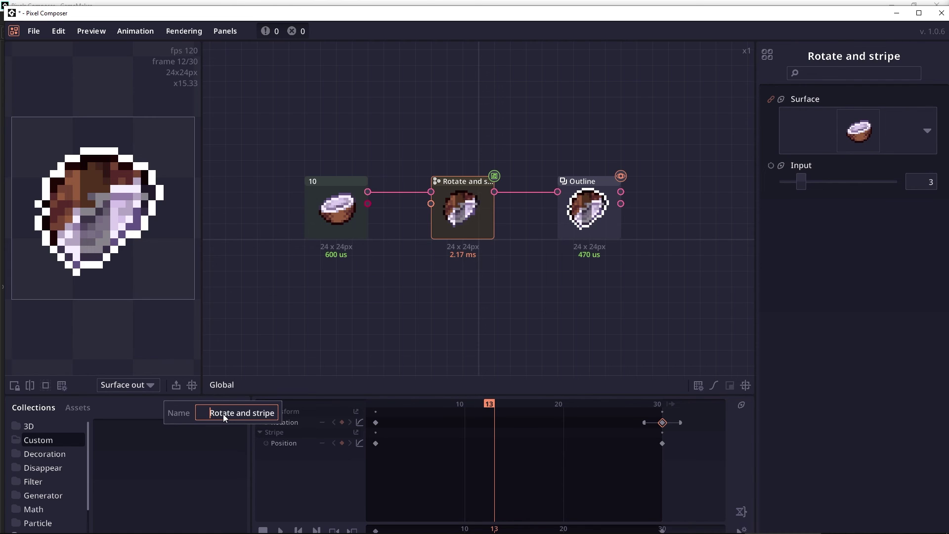
{"action": "key", "text": "Return"}
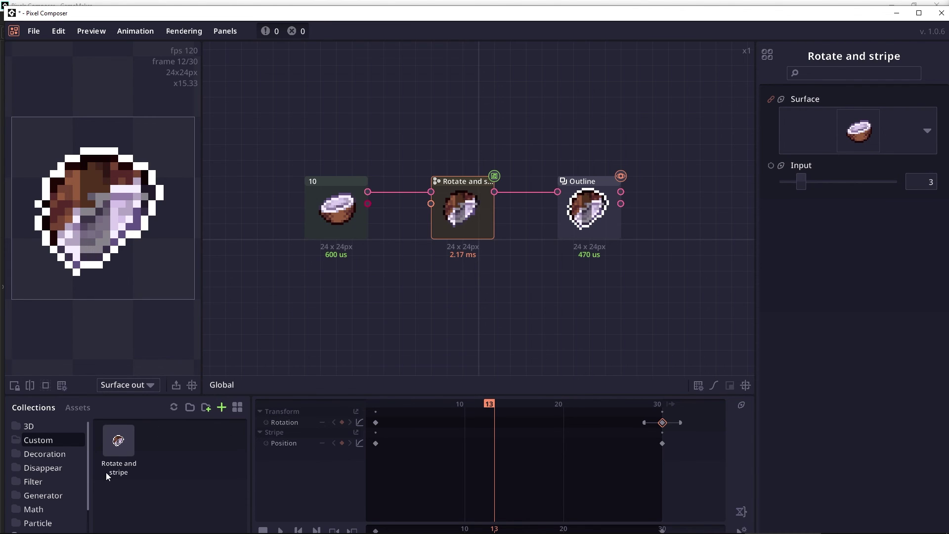
- Attach a Render sprite sheet node after Outline and execute it into a 720x24px sheet
{"action": "left_click", "coordinate": [589, 210]}
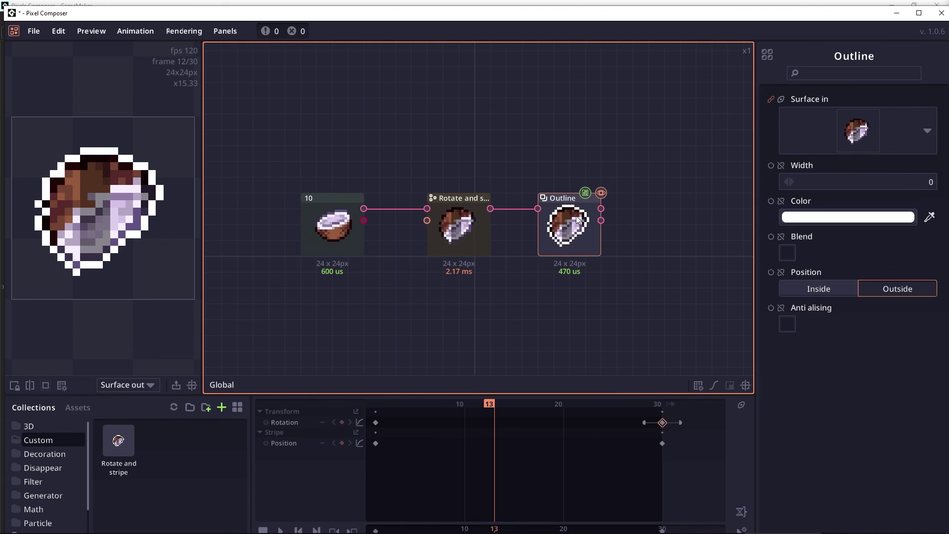
{"action": "left_click_drag", "start_coordinate": [567, 232], "coordinate": [553, 242]}
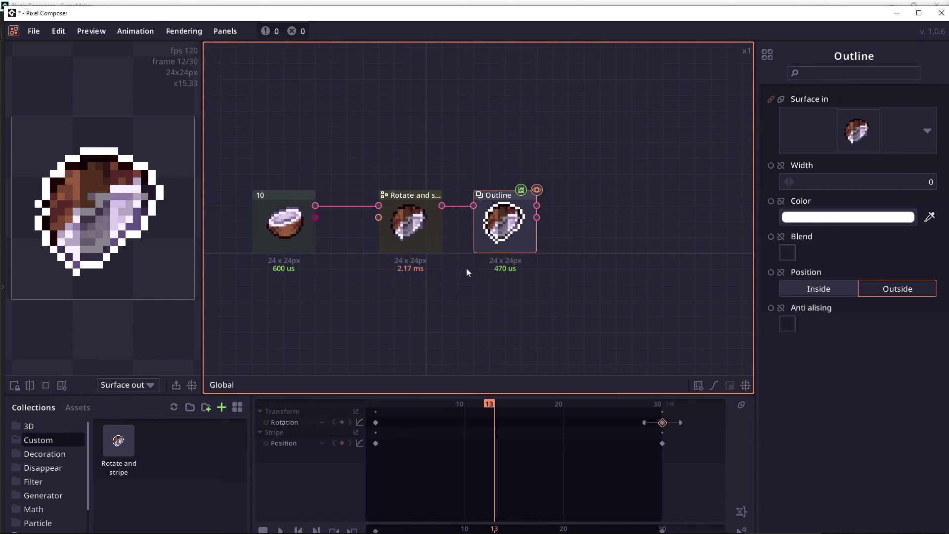
{"action": "left_click_drag", "start_coordinate": [535, 204], "coordinate": [579, 208]}
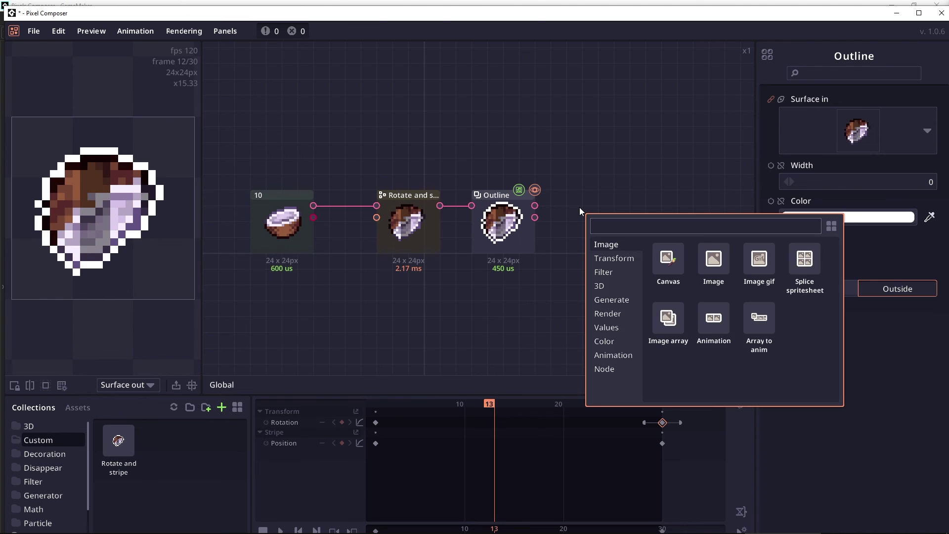
{"action": "type", "text": "render"}
{"action": "key", "text": "Return"}
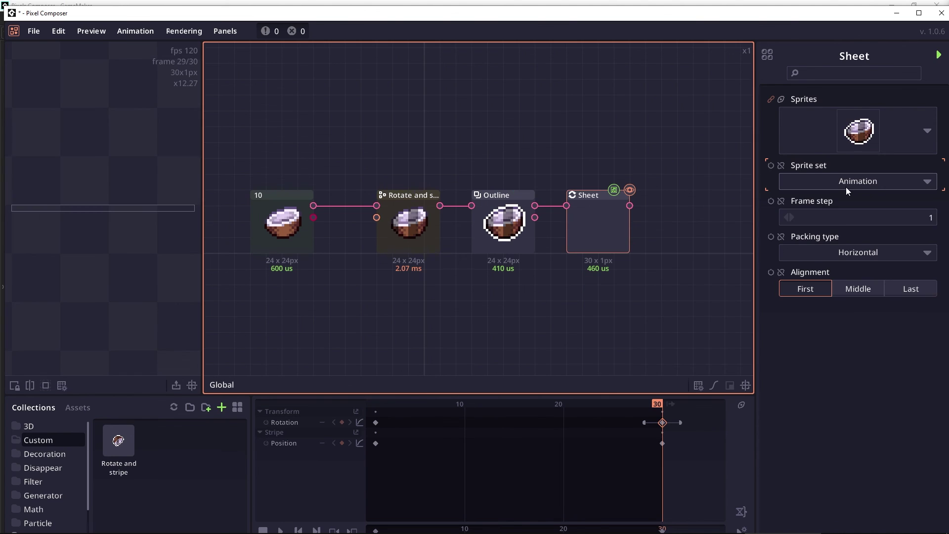
{"action": "left_click", "coordinate": [938, 55]}
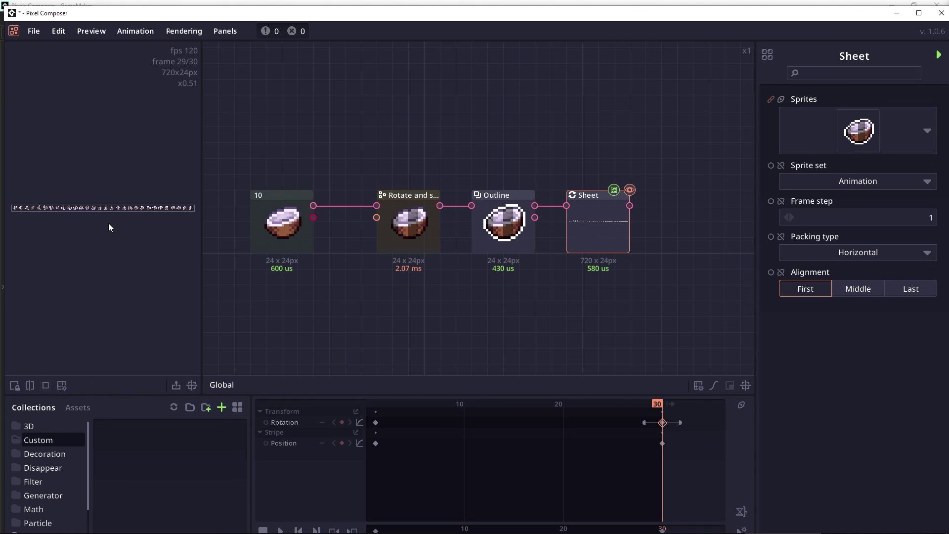
{"action": "left_click", "coordinate": [423, 224]}
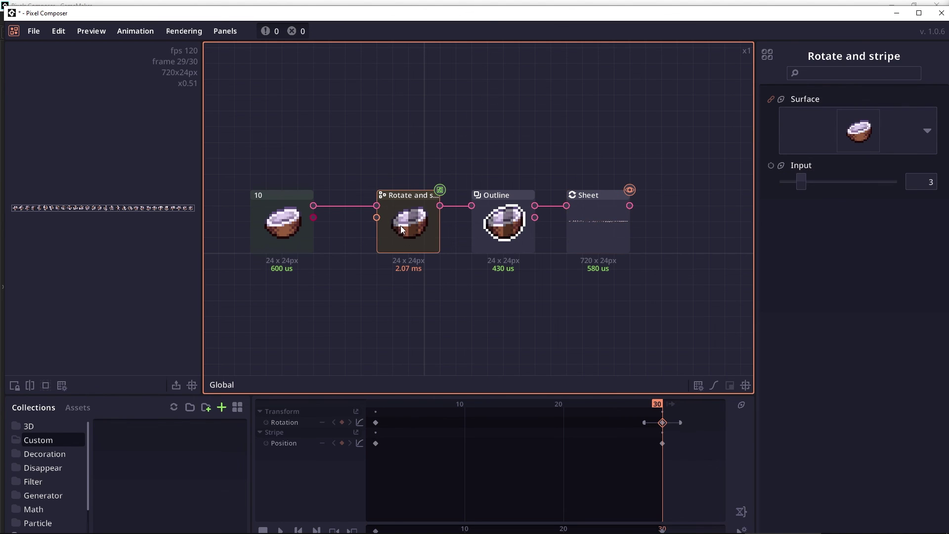
- Add the selected 'Rotate and stripe' node to the Custom collection once more
{"action": "left_click", "coordinate": [220, 409]}
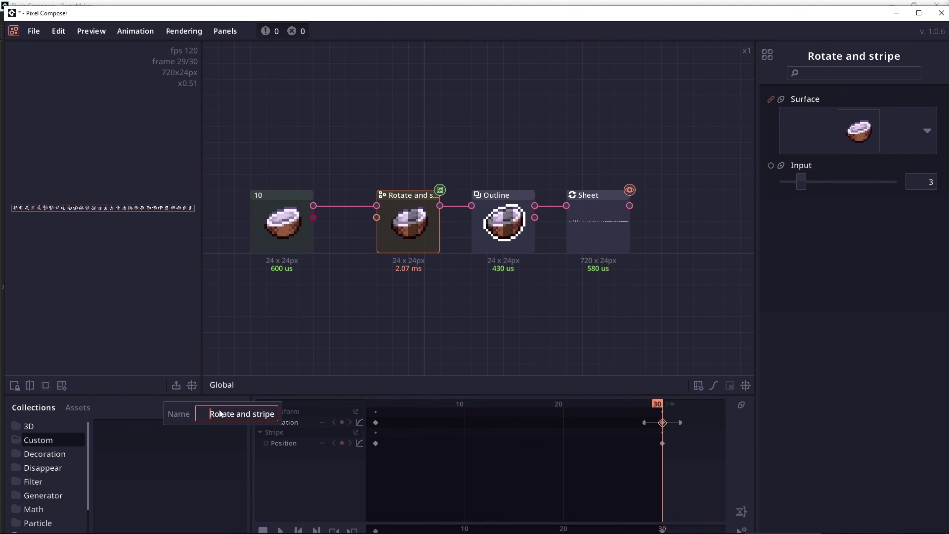
{"action": "key", "text": "Return"}
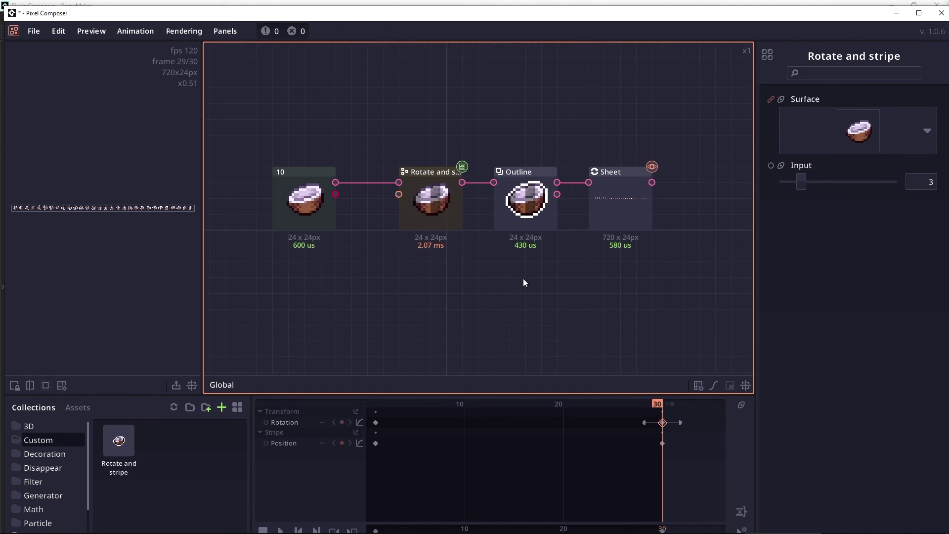
{"action": "scroll", "coordinate": [522, 278], "scroll_direction": "up", "scroll_amount": 2}
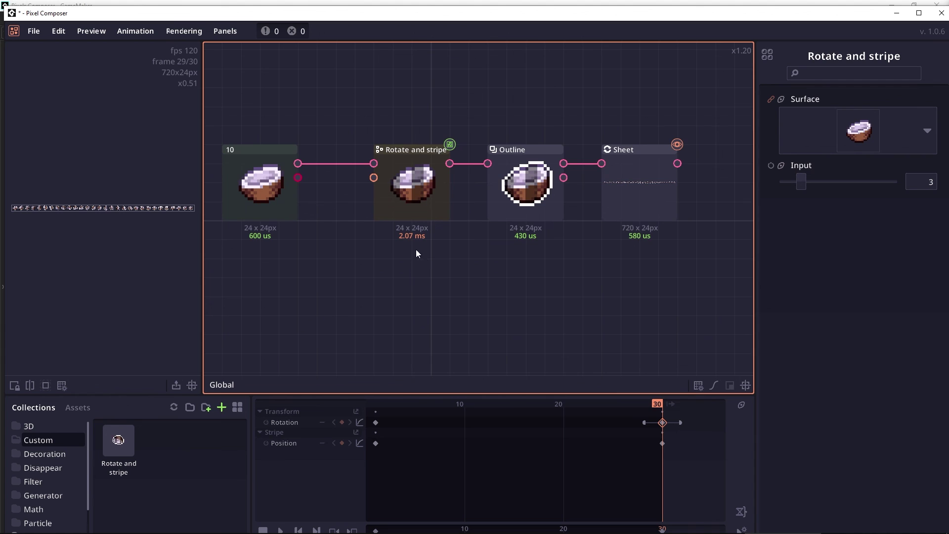
{"action": "left_click", "coordinate": [425, 193]}
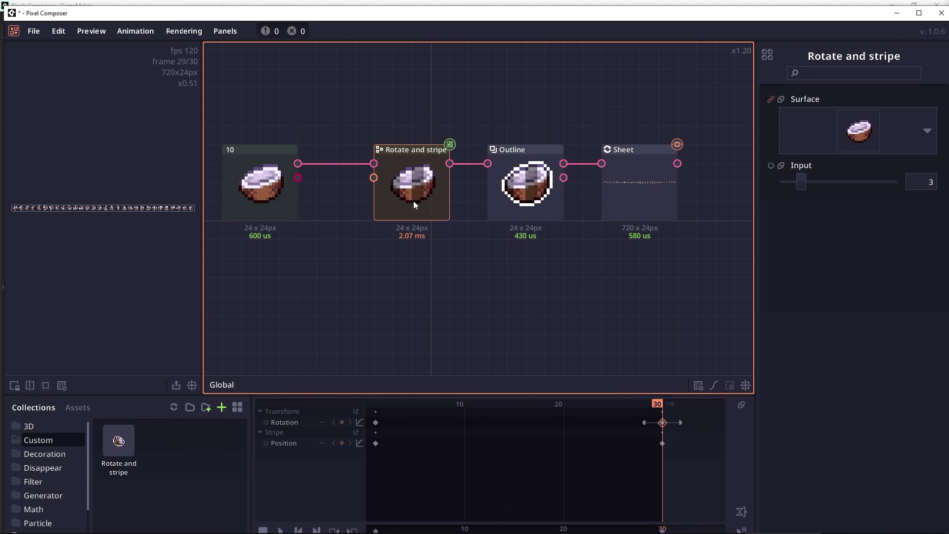
- Replace the 'Rotate and stripe' collection item with the currently selected group node
{"action": "right_click", "coordinate": [118, 443]}
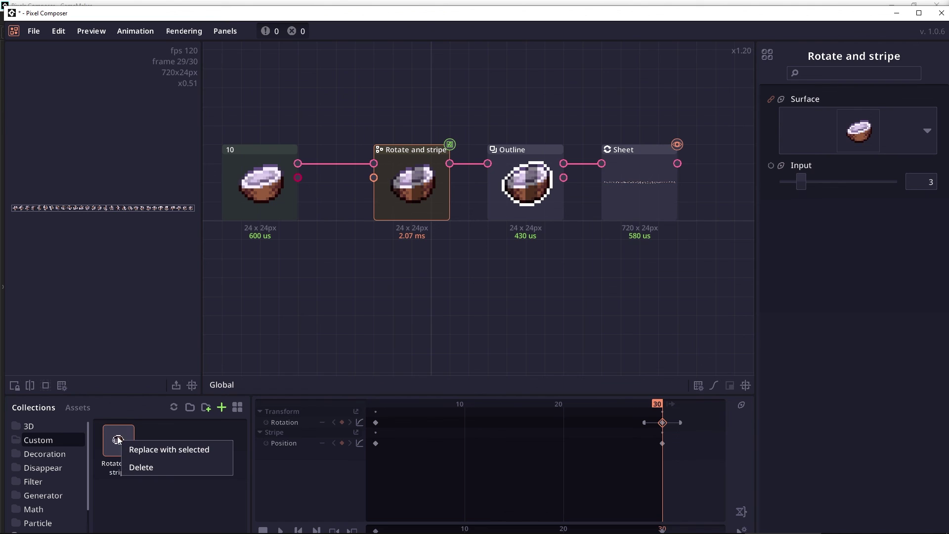
{"action": "left_click", "coordinate": [187, 451]}
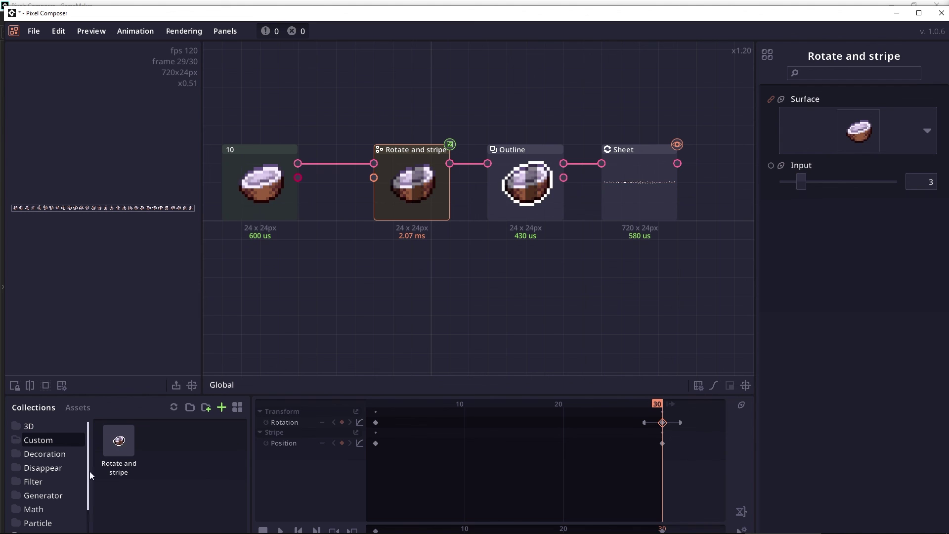
{"action": "left_click_drag", "start_coordinate": [387, 287], "coordinate": [434, 268]}
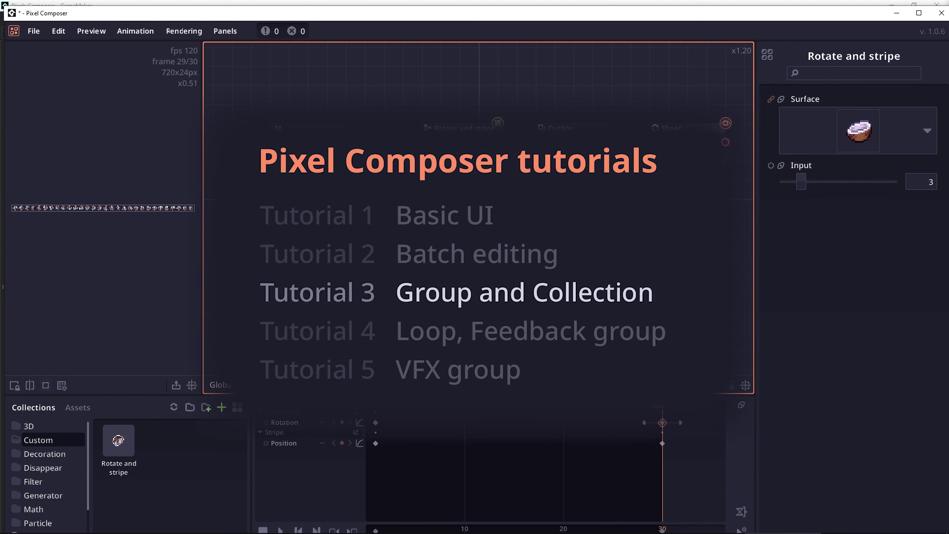